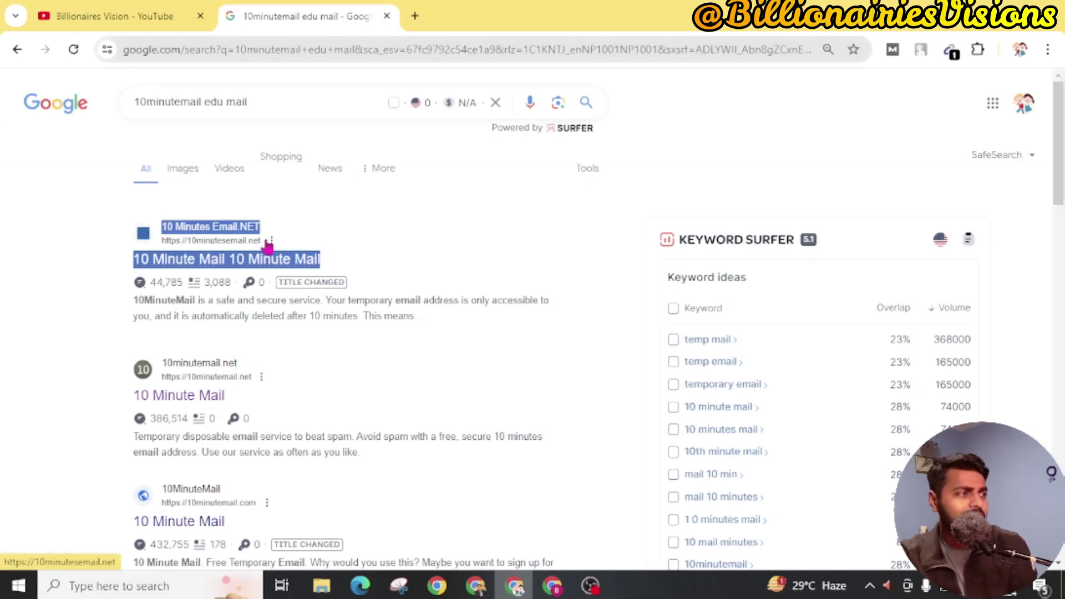
- Open the 10minutesemail.net temporary mail site from the search results and look over its page
left_click(208, 279)
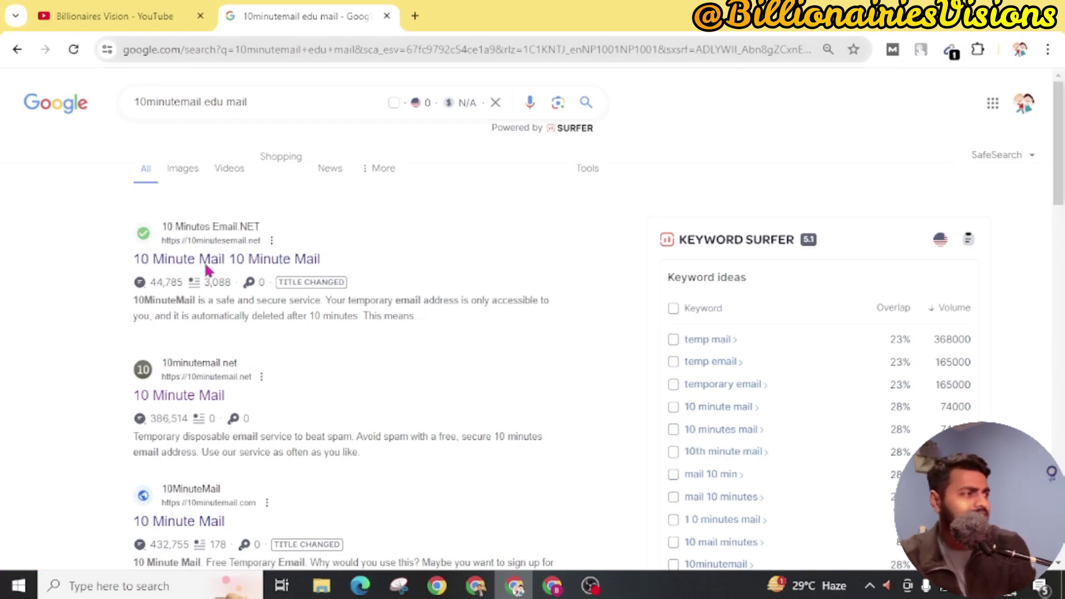
left_click(206, 270)
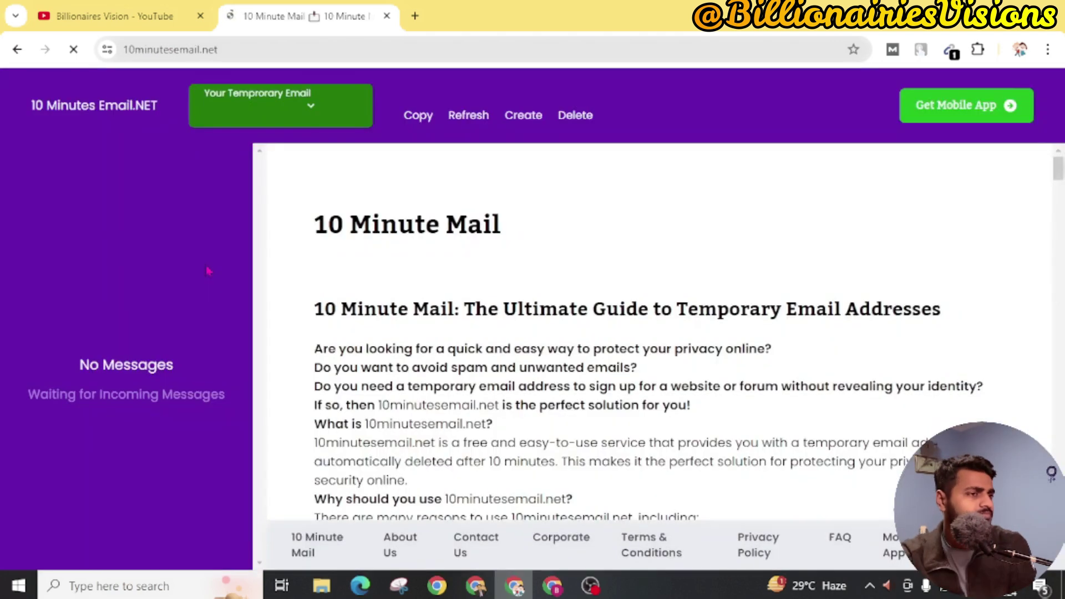
scroll(447, 273, "down", 5)
scroll(447, 273, "down", 5)
scroll(448, 274, "up", 11)
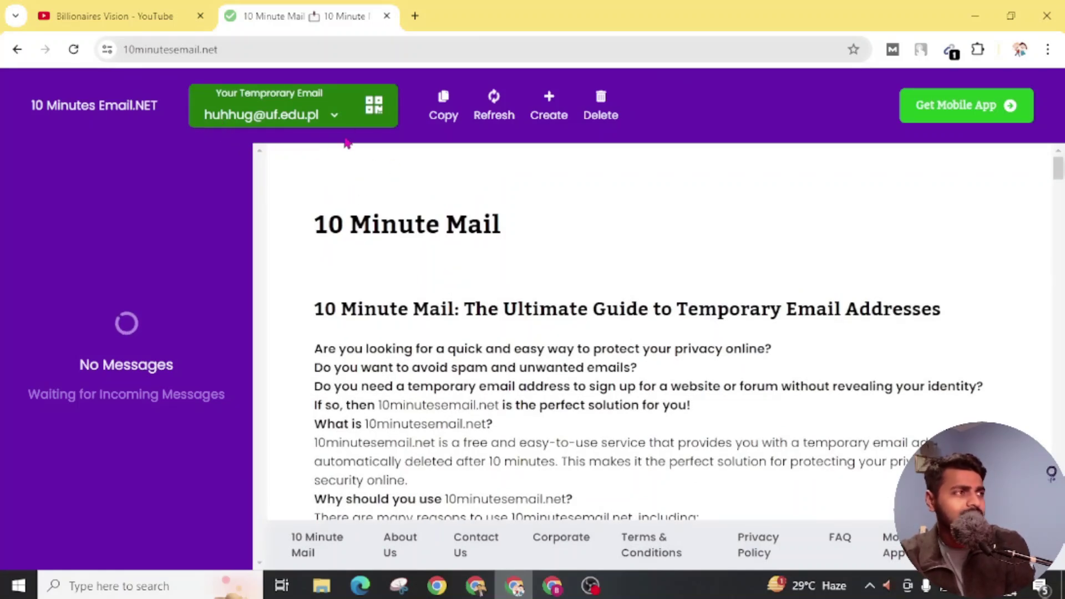
- Copy the generated temporary edu email address to the clipboard and check the message inbox area
left_click(334, 117)
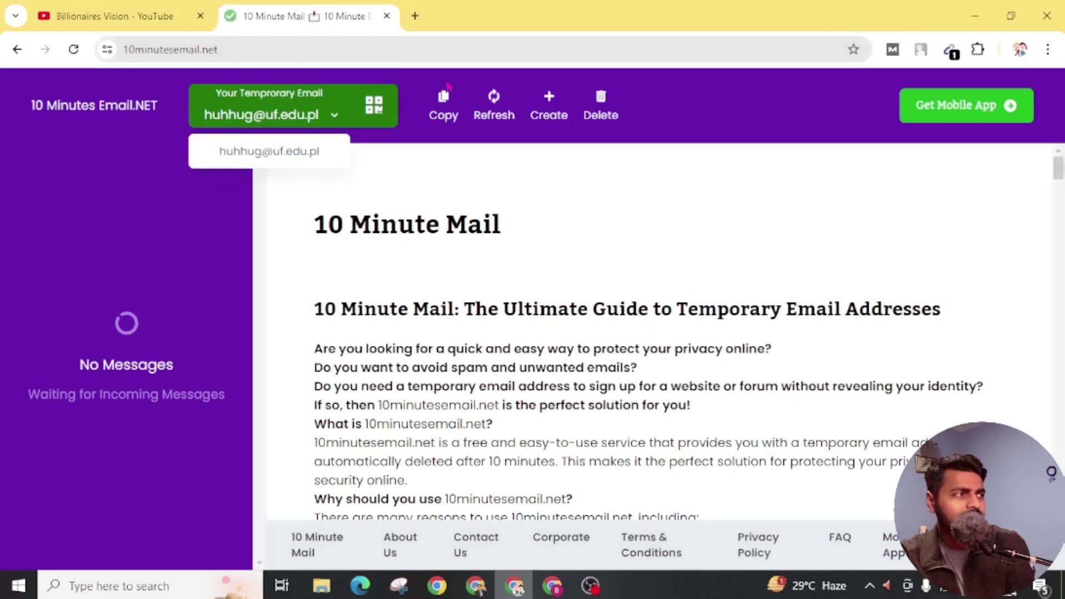
left_click(443, 108)
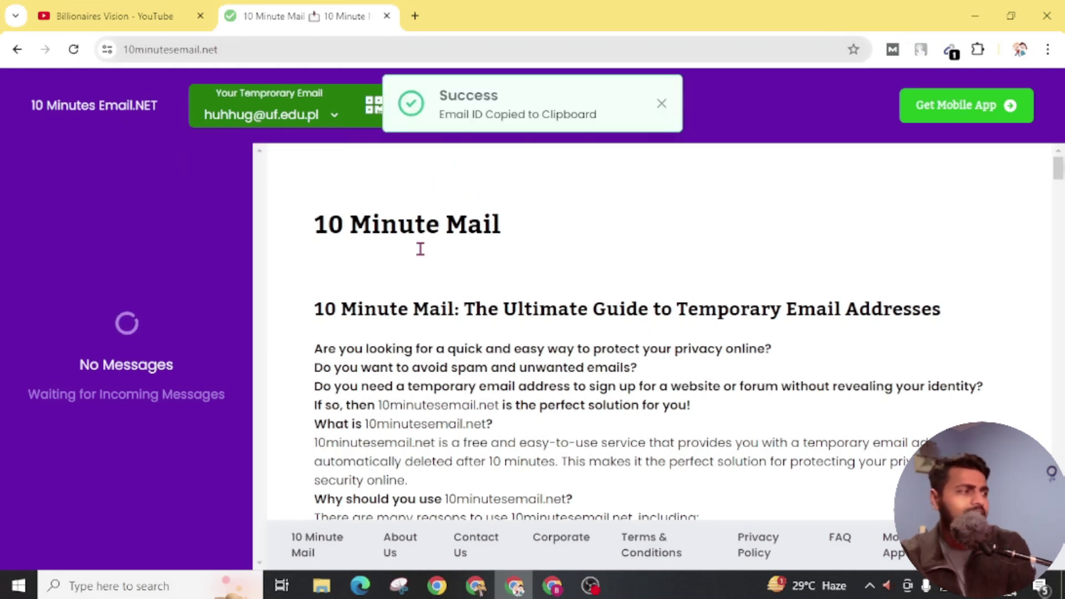
scroll(445, 250, "down", 3)
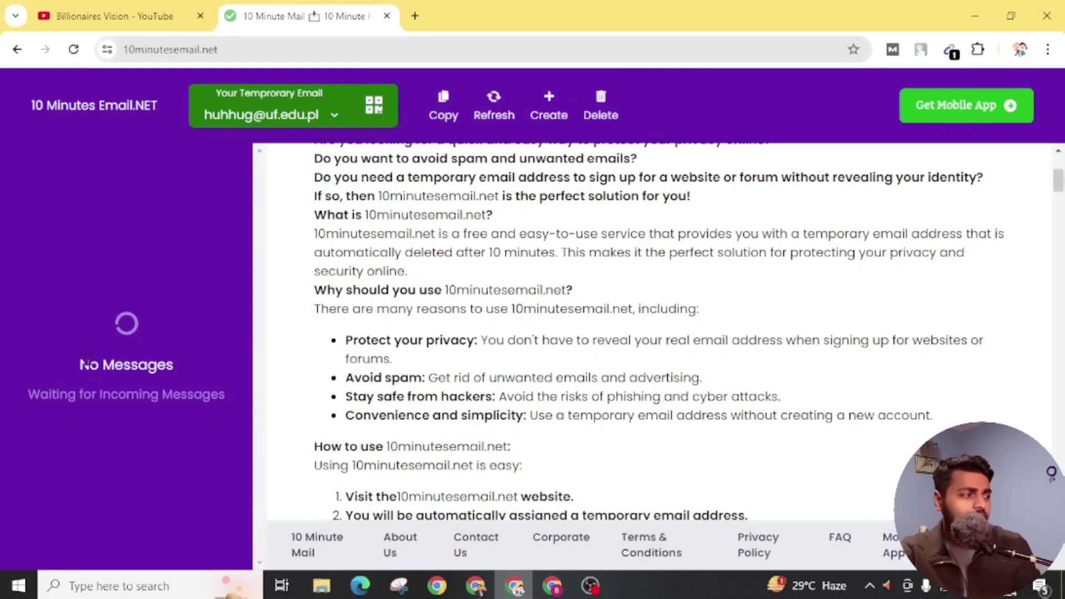
left_click_drag(103, 362, 149, 364)
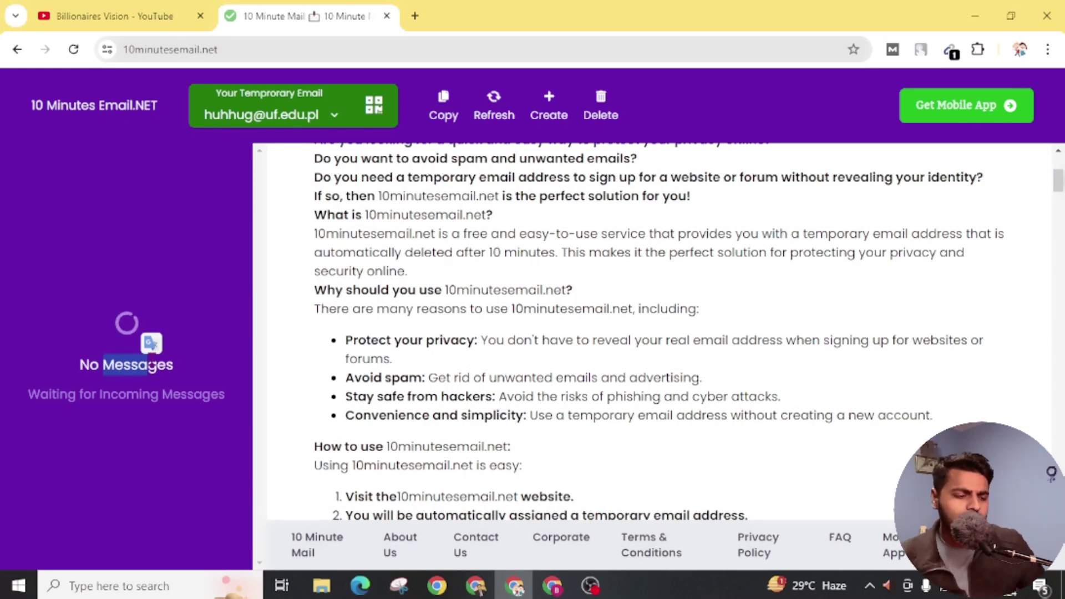
- Search for Liberty University in a new browser tab and open its official website, liberty.edu
left_click(415, 18)
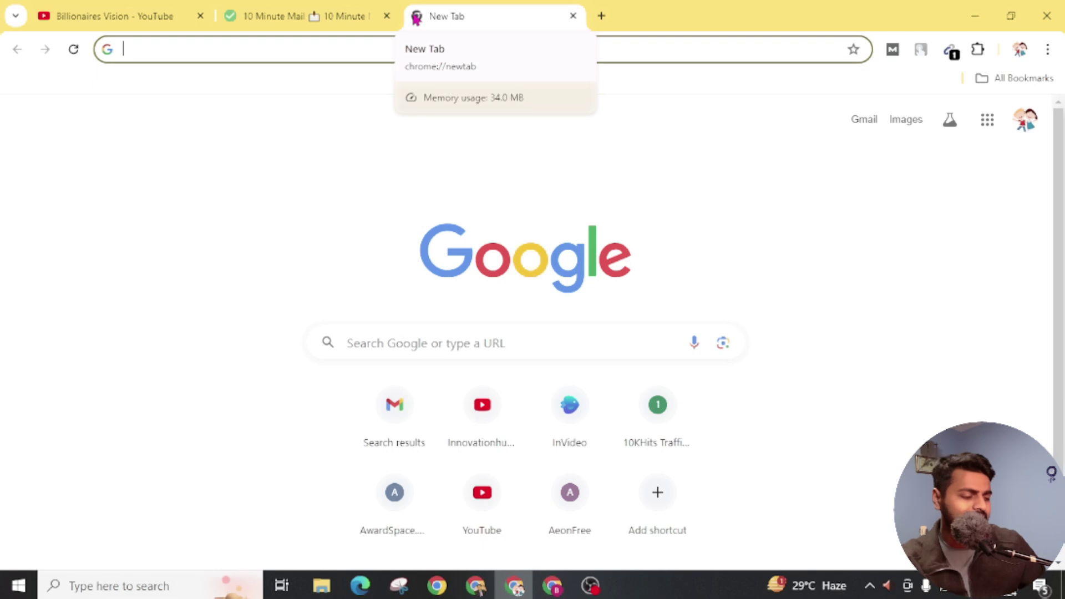
type("liverty")
key("Down")
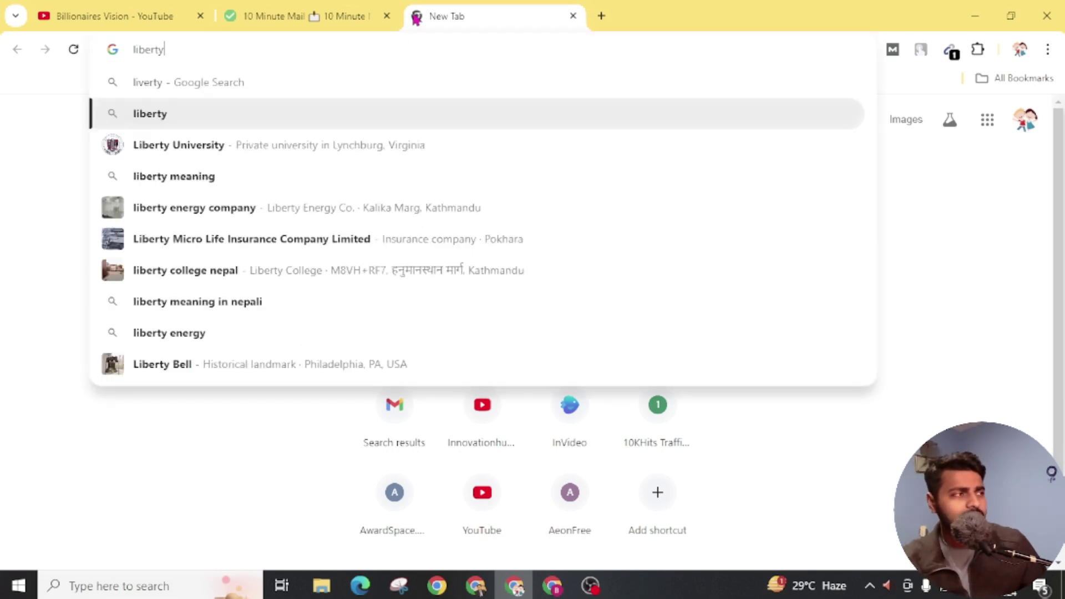
key("Down")
key("Return")
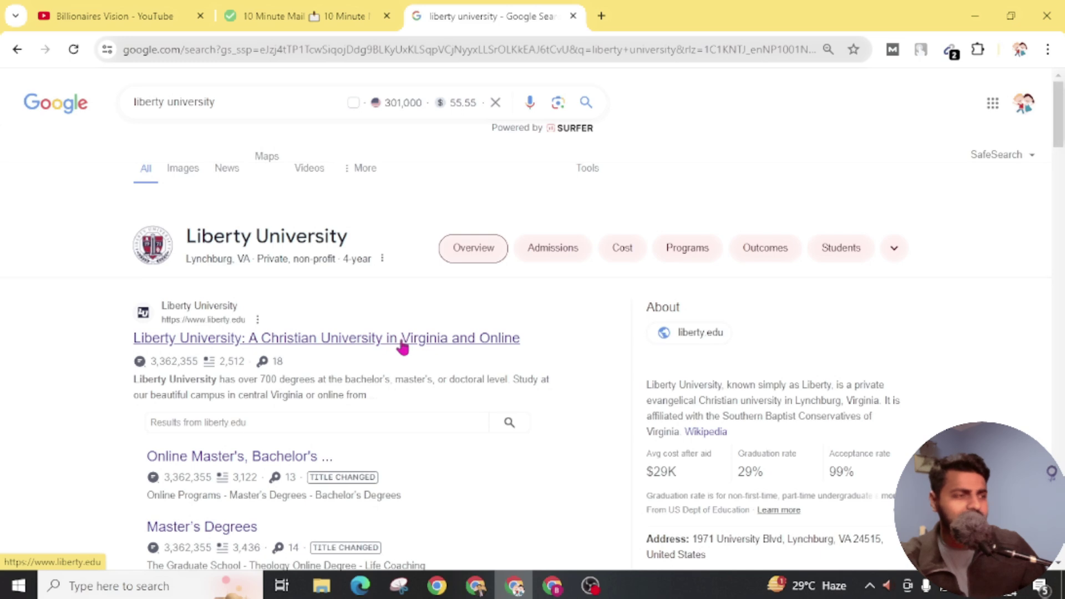
left_click(169, 342)
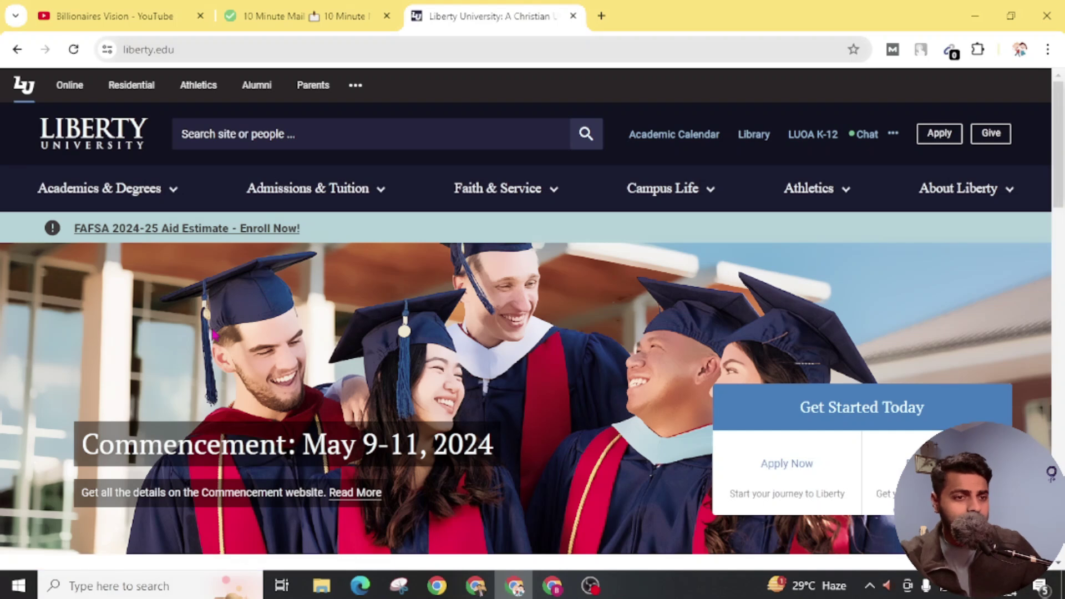
- Open the Apply for LU Online application from the university's Admissions & Tuition options
scroll(185, 355, "down", 6)
scroll(214, 334, "down", 3)
scroll(214, 334, "up", 10)
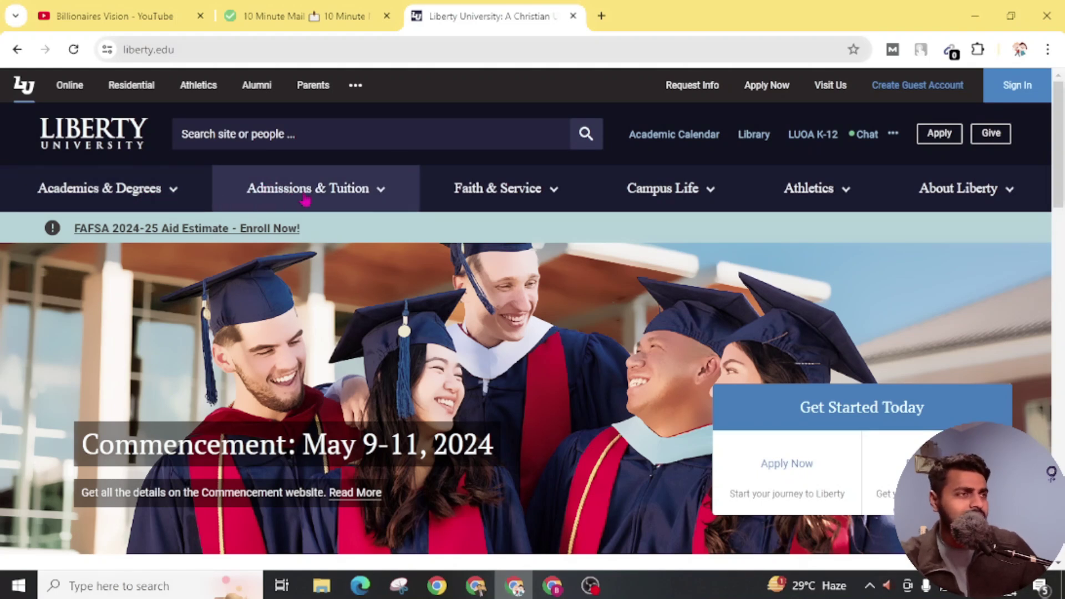
left_click(305, 199)
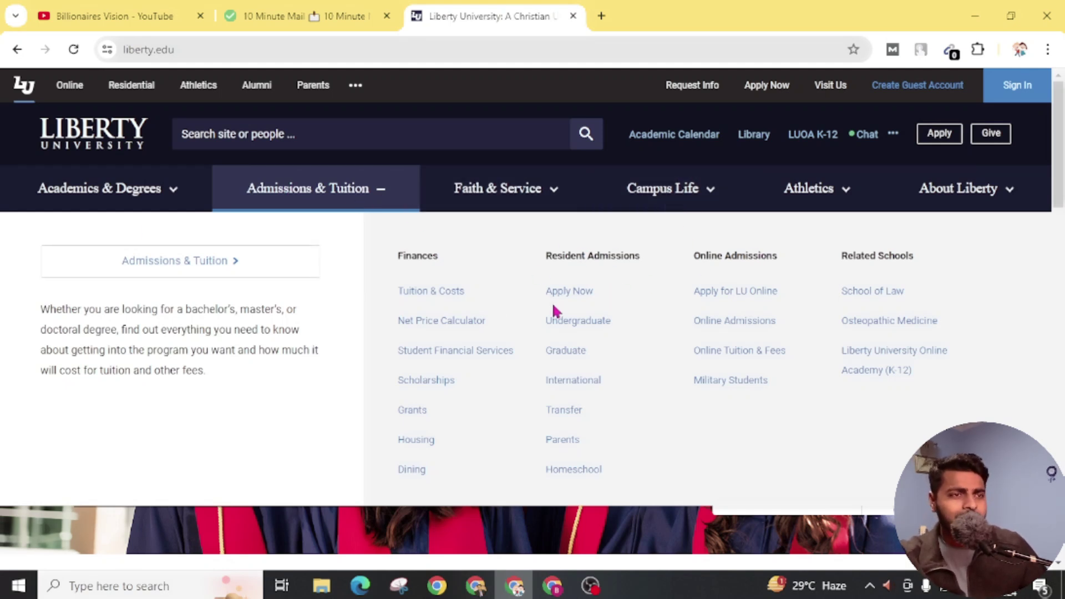
left_click_drag(680, 300, 727, 301)
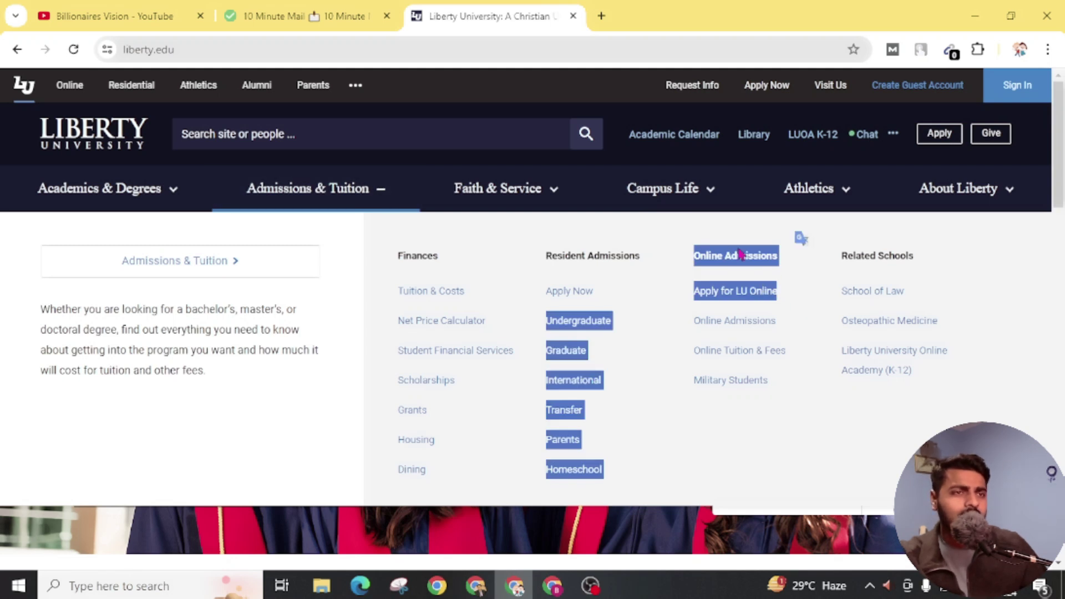
left_click(715, 226)
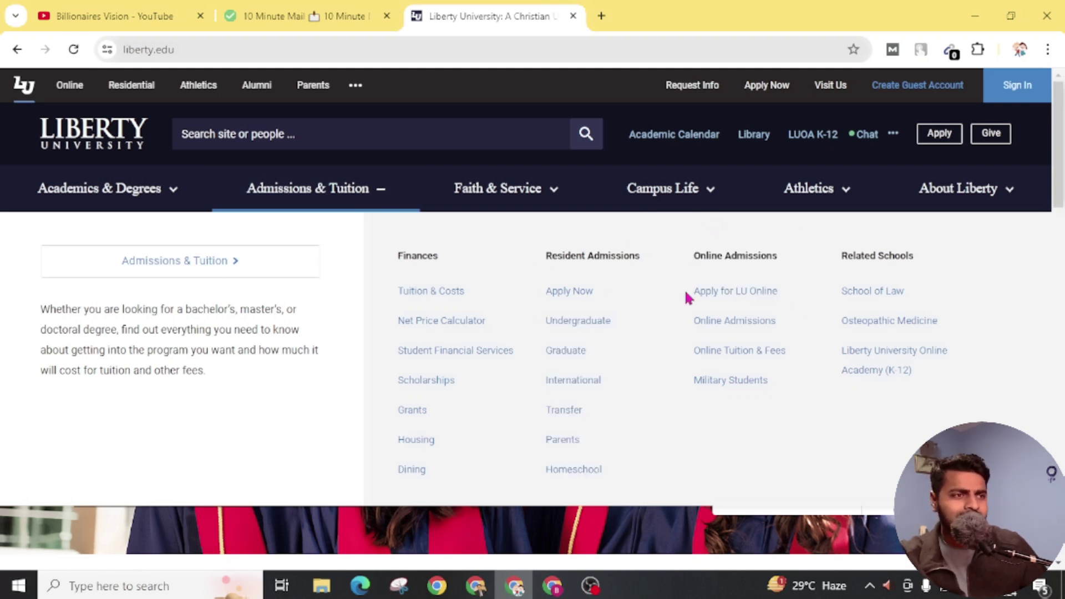
left_click_drag(557, 261, 641, 250)
left_click(659, 249)
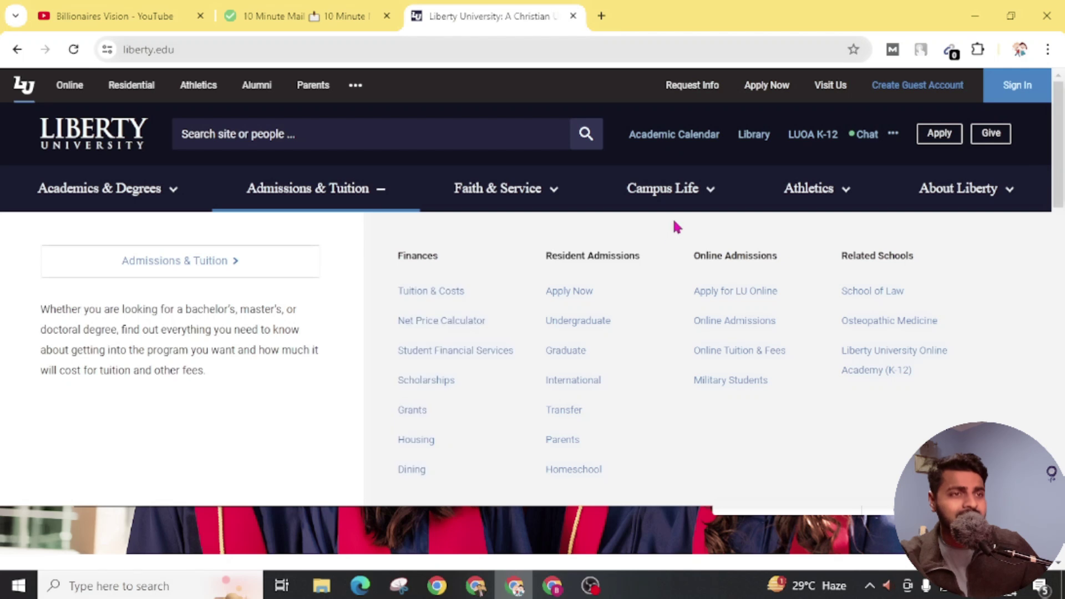
left_click_drag(680, 256, 800, 253)
left_click(797, 224)
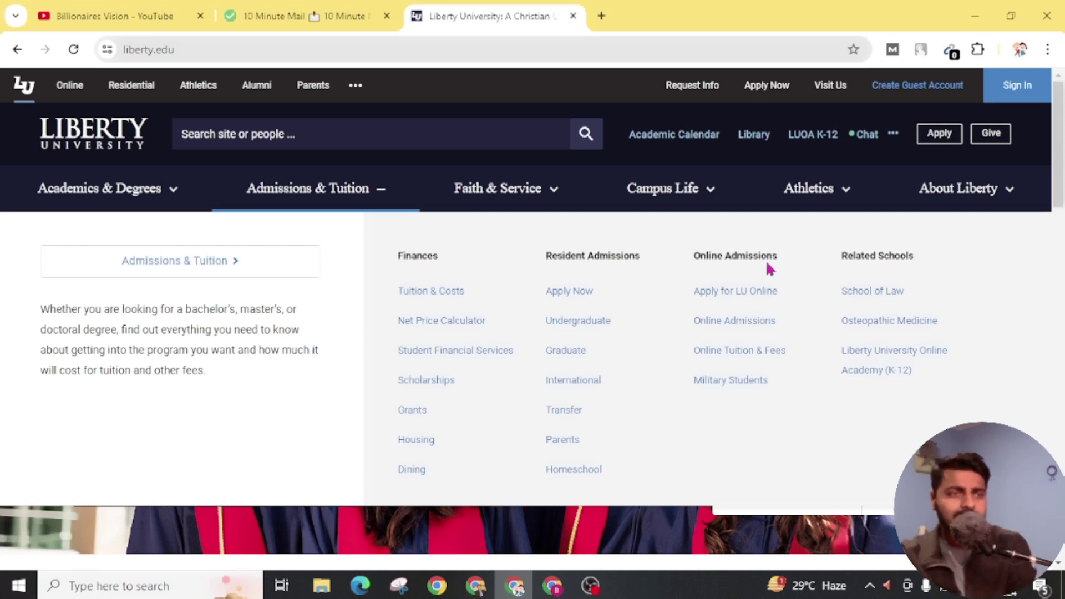
left_click(719, 294)
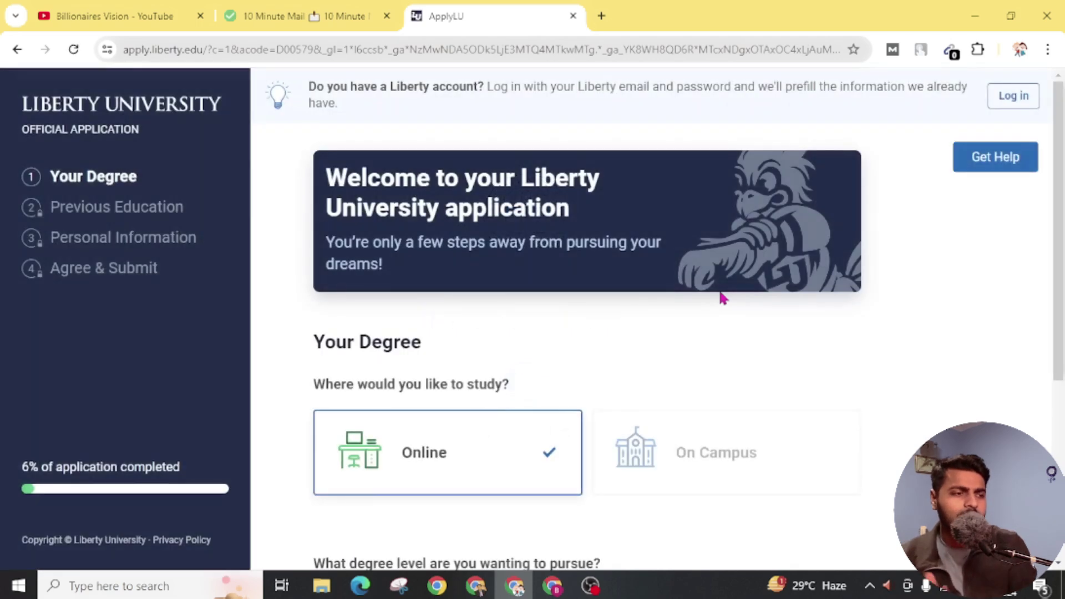
- Choose Bachelor as the degree level for online study in the Your Degree section
scroll(501, 355, "down", 3)
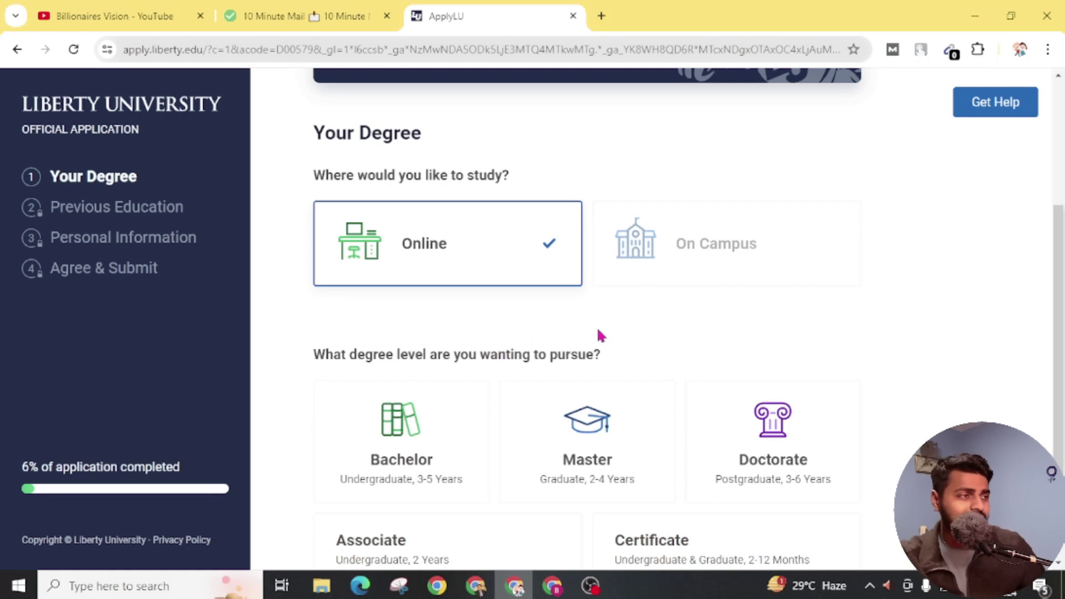
left_click_drag(311, 137, 473, 126)
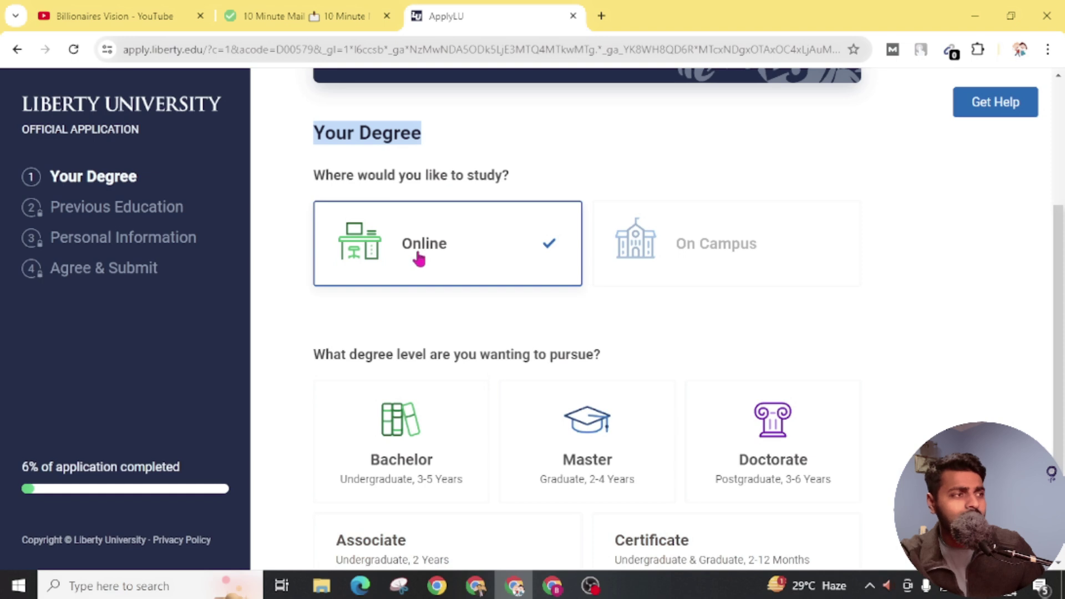
scroll(247, 262, "down", 2)
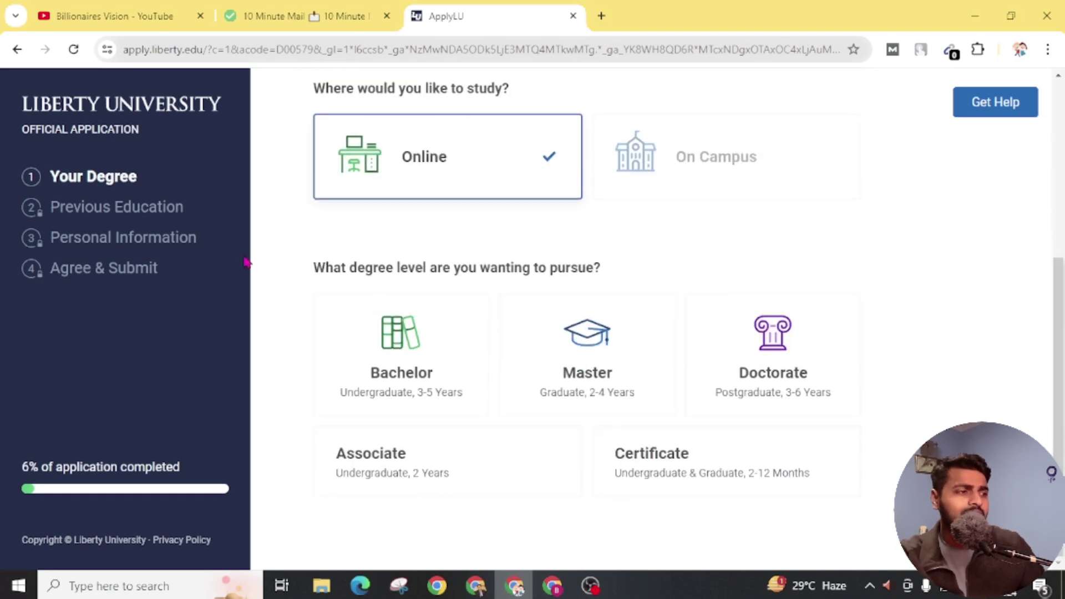
left_click_drag(315, 271, 589, 261)
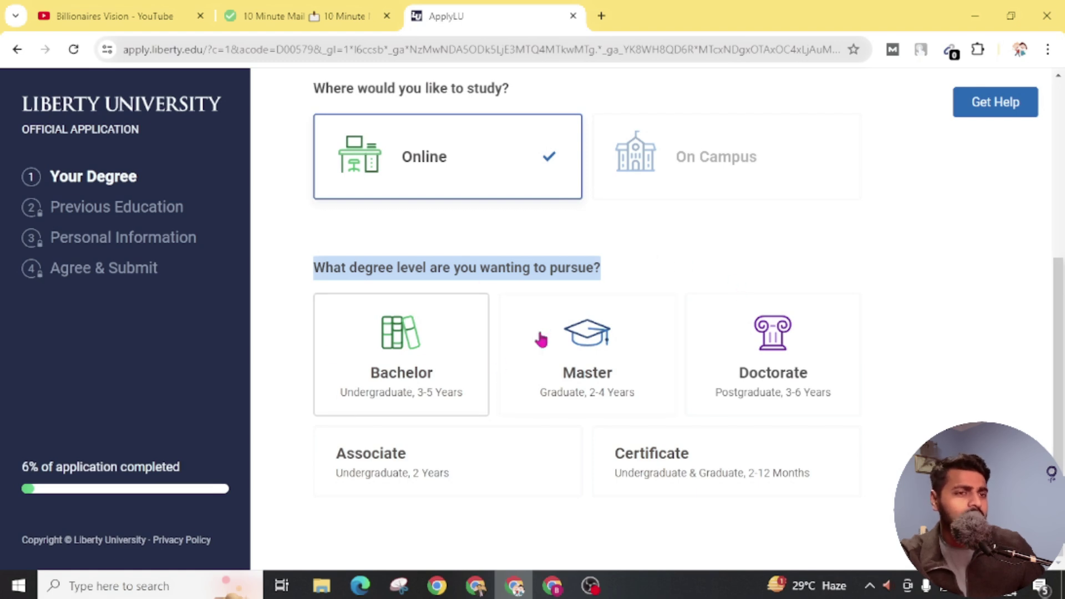
left_click(388, 387)
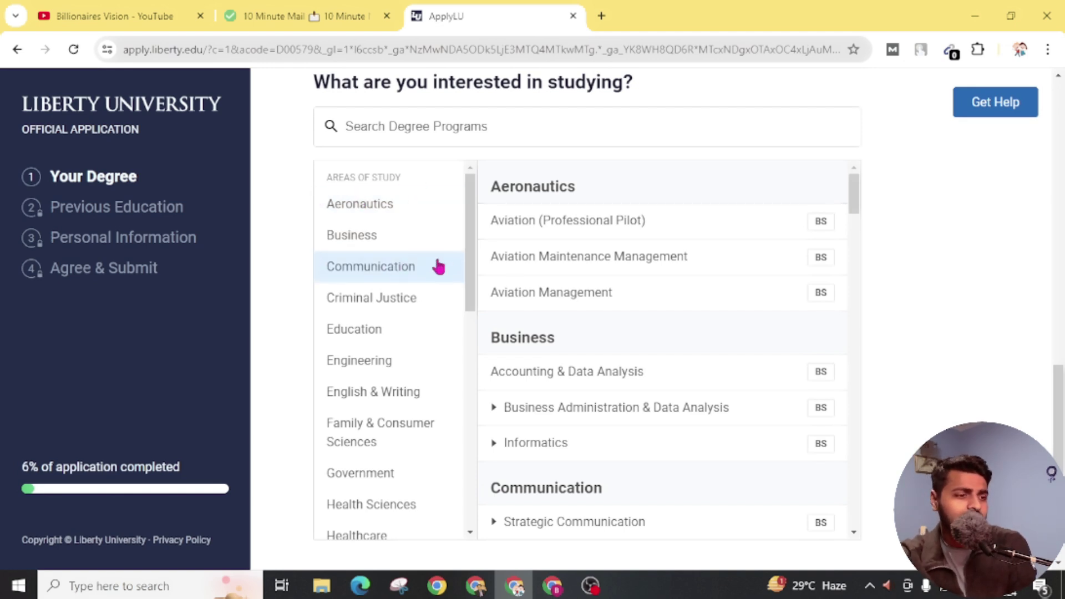
- Select the Computer Science Cybersecurity program under Information Technology, then save and continue to the Previous Education section
scroll(594, 387, "down", 2)
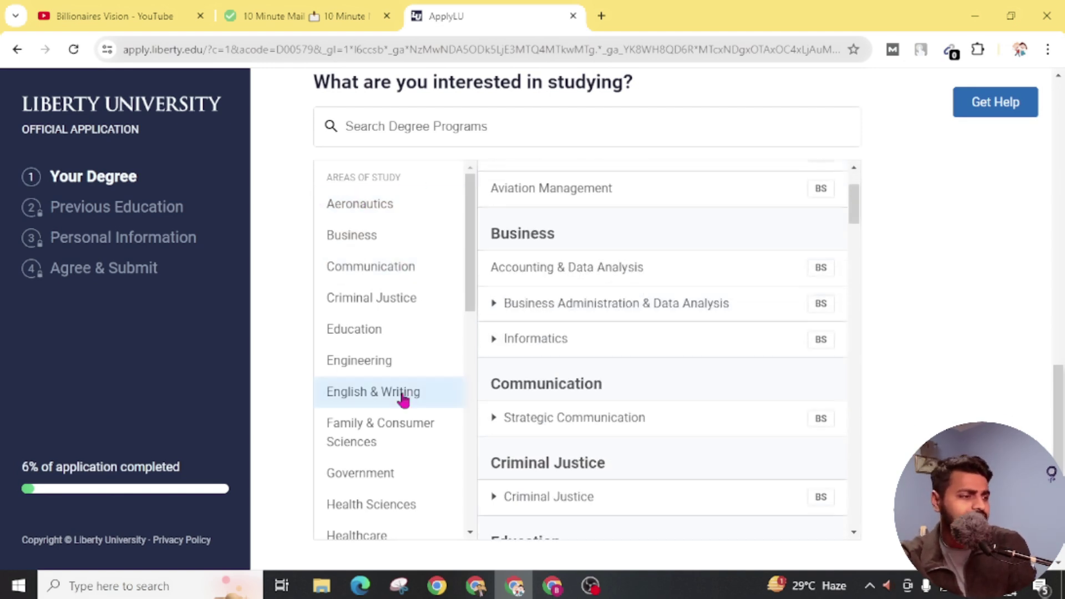
scroll(403, 399, "down", 5)
scroll(403, 400, "up", 1)
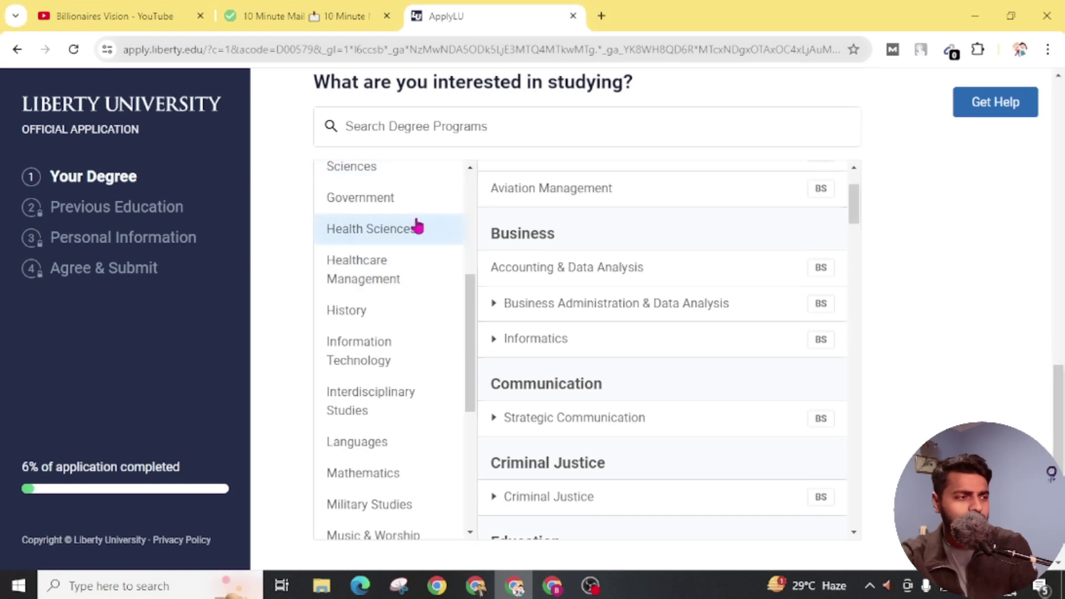
left_click(348, 346)
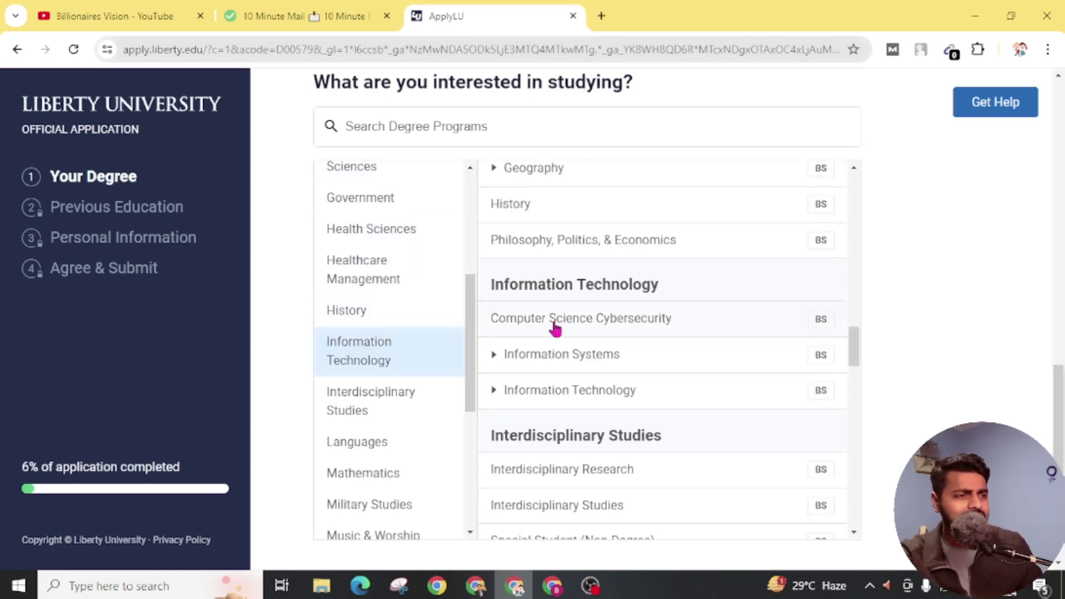
left_click(530, 329)
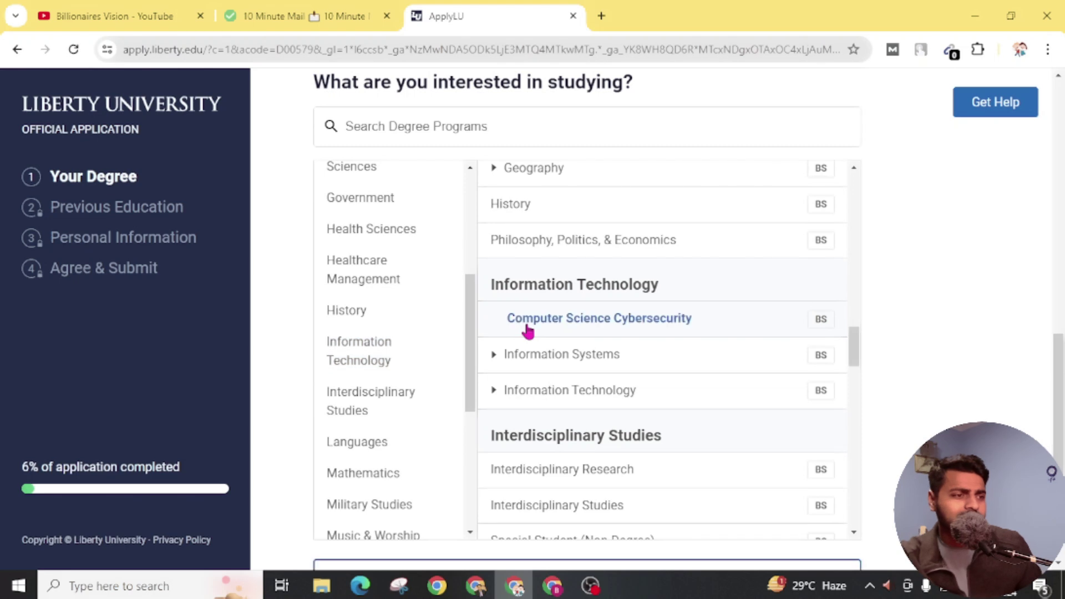
scroll(608, 459, "down", 15)
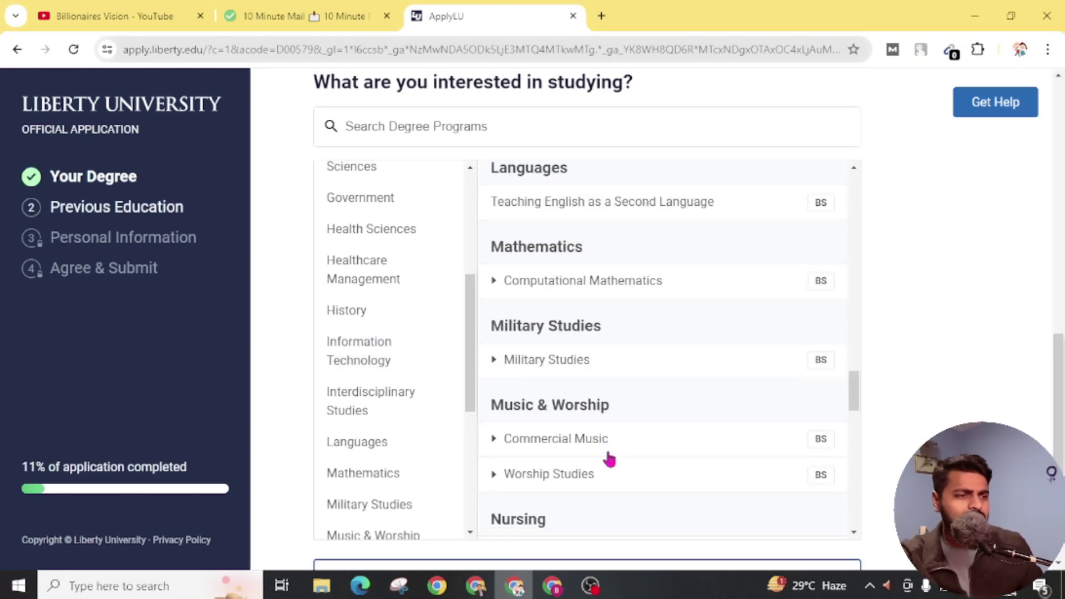
scroll(880, 413, "down", 3)
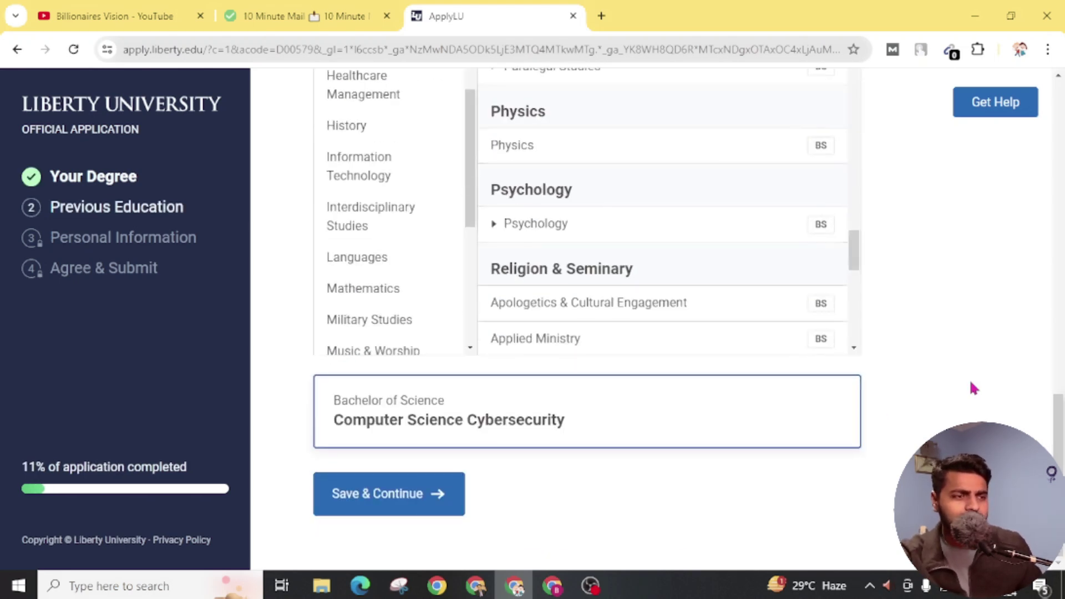
left_click(367, 499)
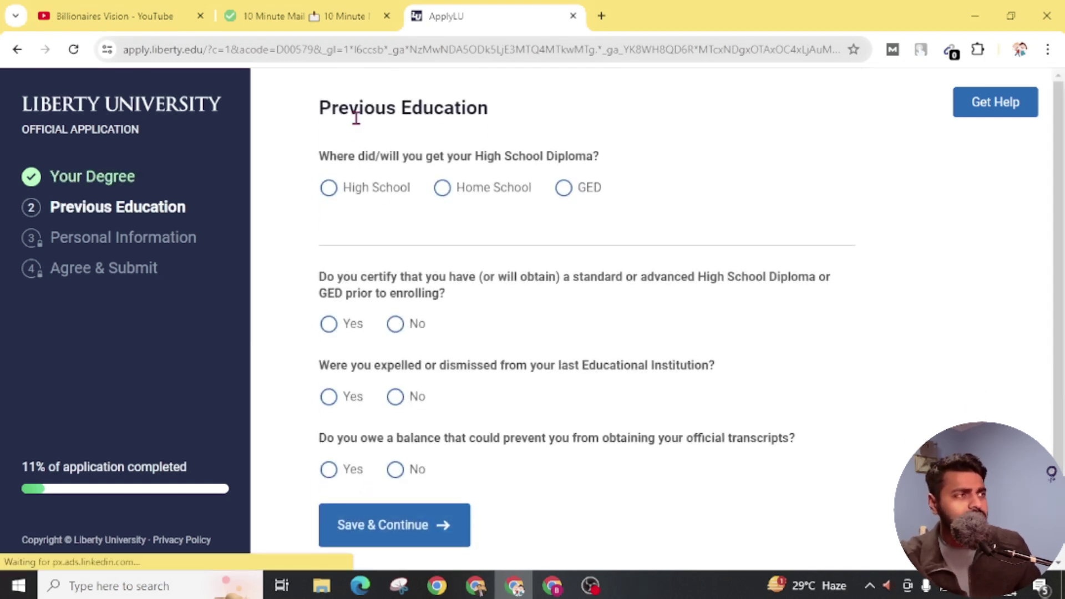
- Answer High School for where the high school diploma was obtained
left_click_drag(306, 115, 511, 108)
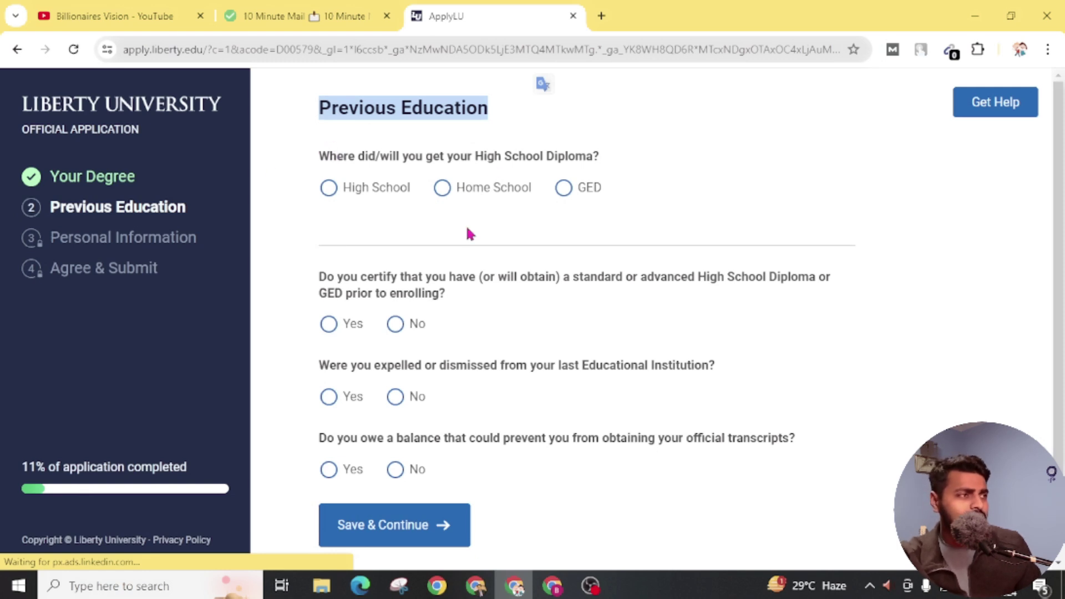
left_click(329, 193)
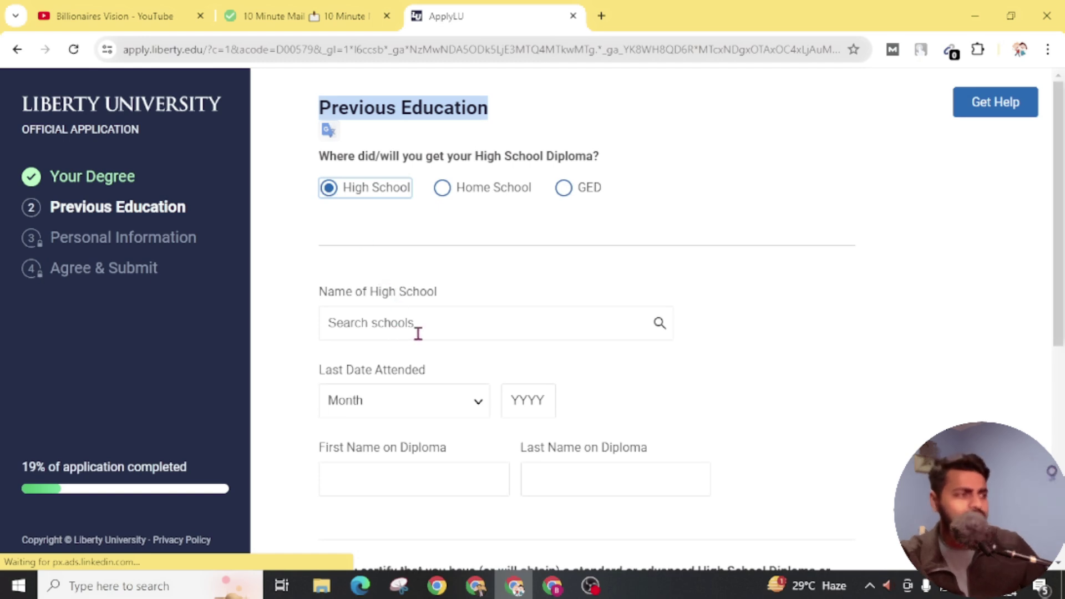
- Search the web for "highschool on verginia" in a new tab and open U.S. News' Best Virginia High Schools ranking
left_click(601, 17)
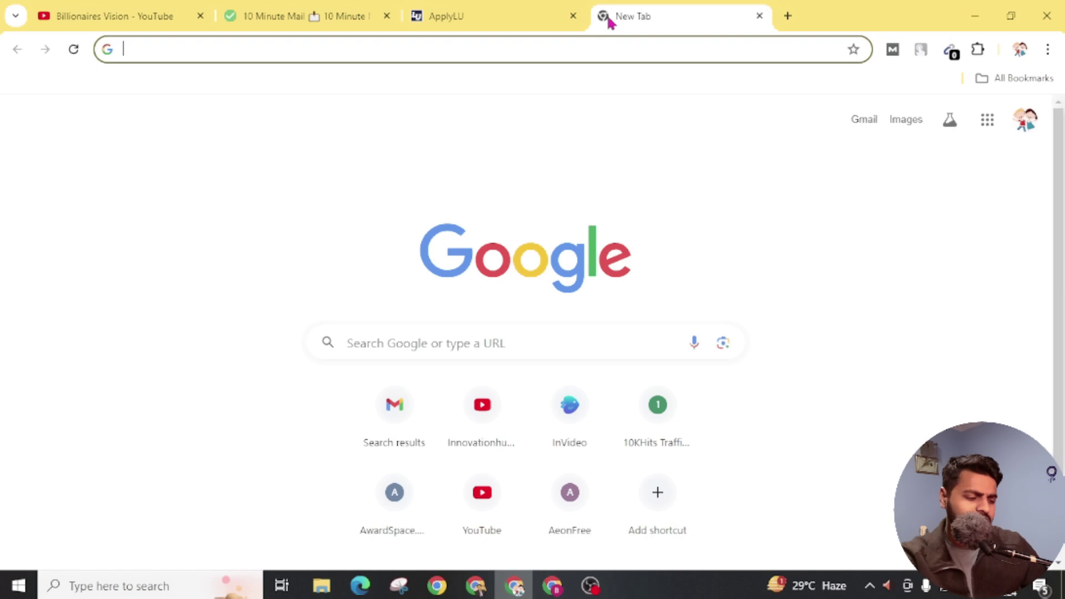
type("highschool on v")
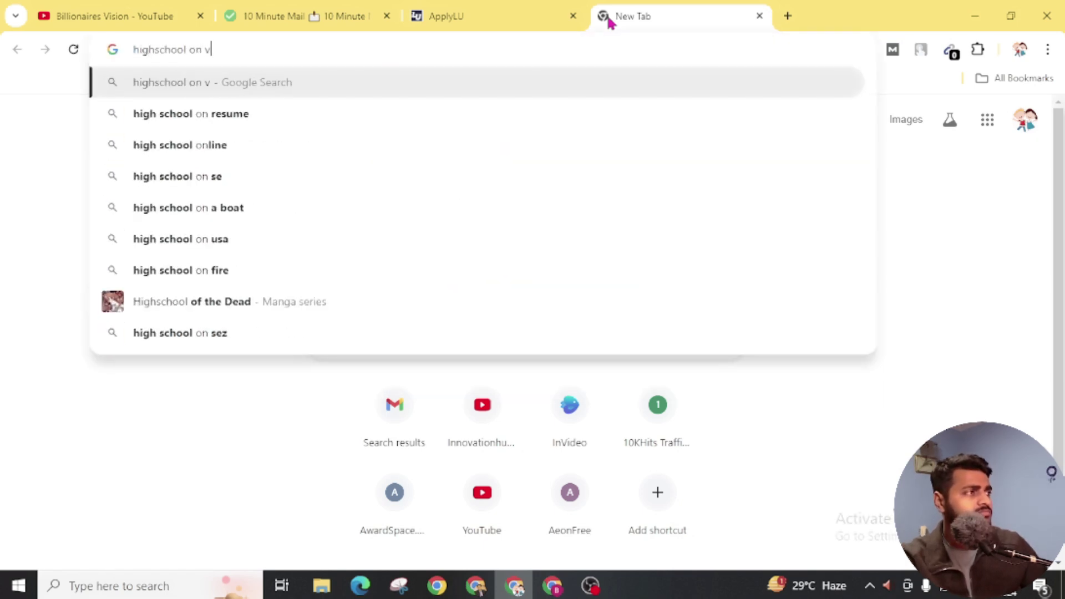
type("erginita")
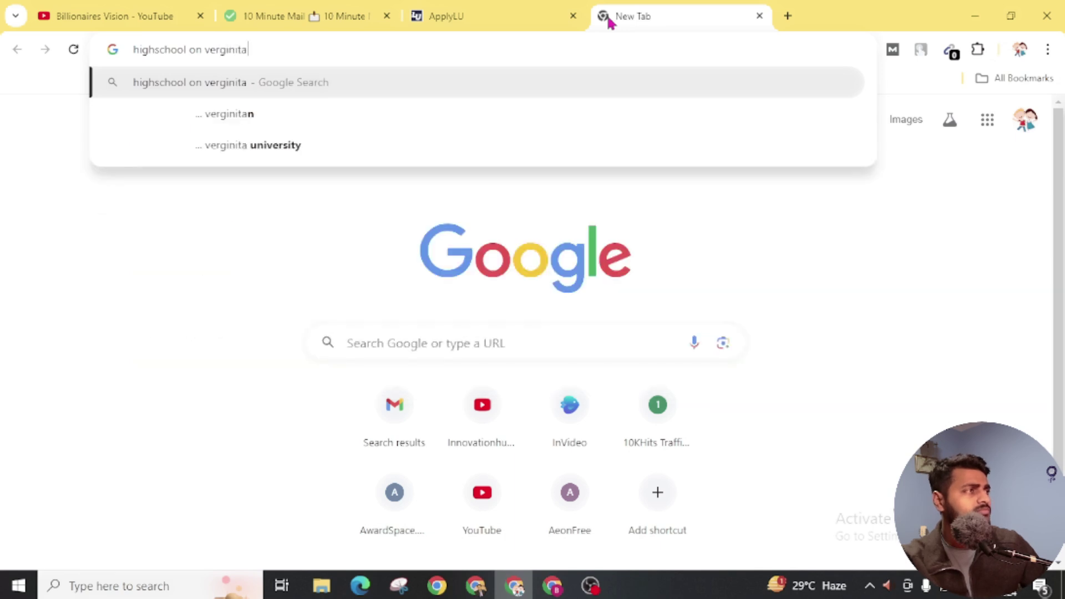
key("BackSpace")
key("BackSpace")
type("a")
key("Return")
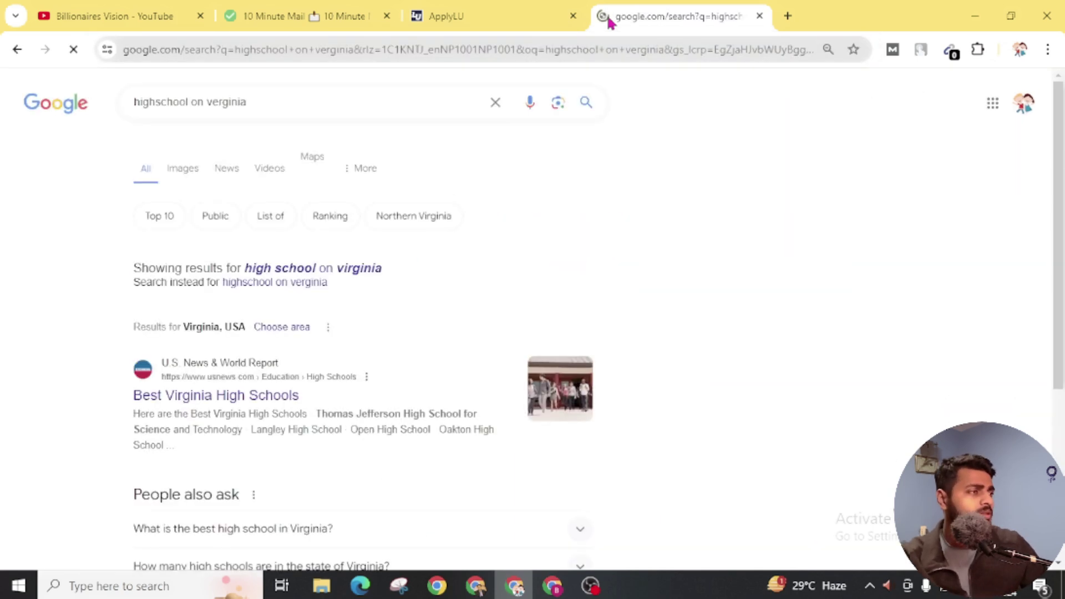
scroll(203, 193, "down", 3)
left_click(202, 193)
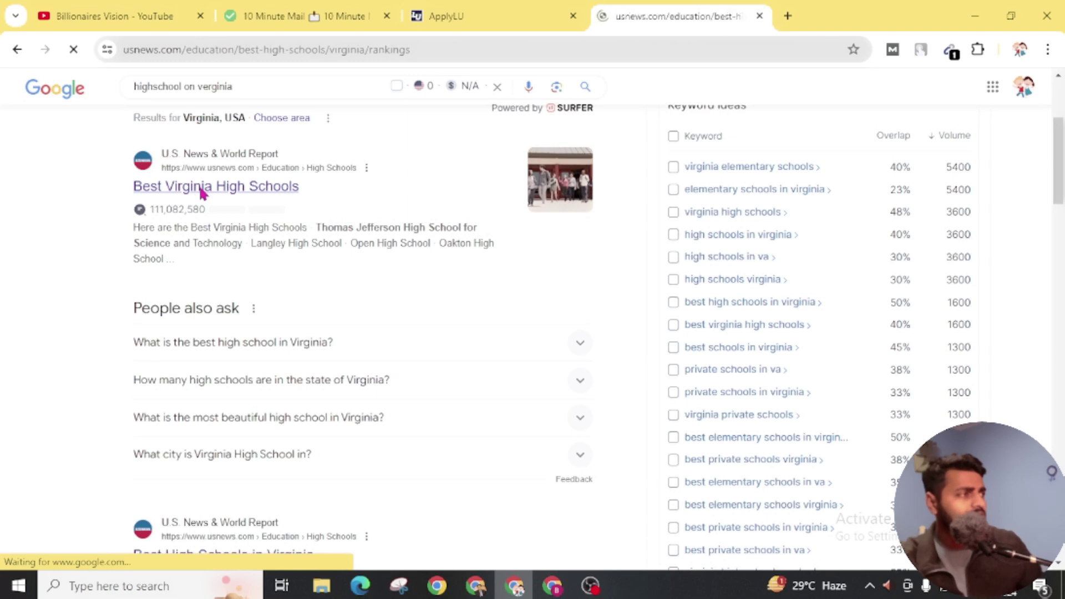
- Copy the name Thomas Jefferson High School for Science and Technology from the ranking and return to the application with it
scroll(290, 356, "down", 5)
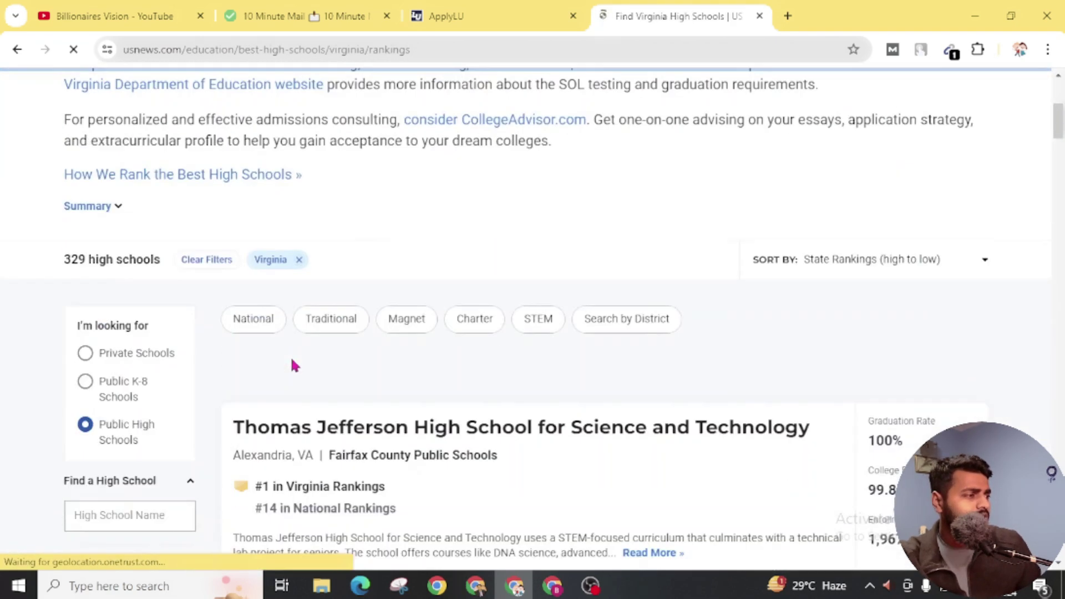
scroll(294, 366, "down", 3)
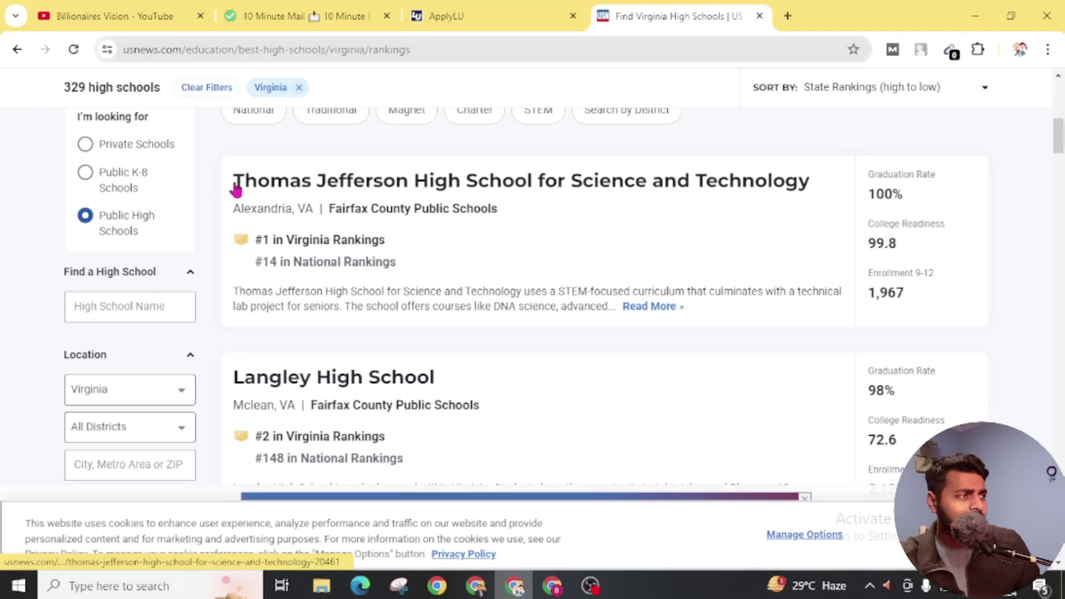
left_click_drag(232, 184, 815, 186)
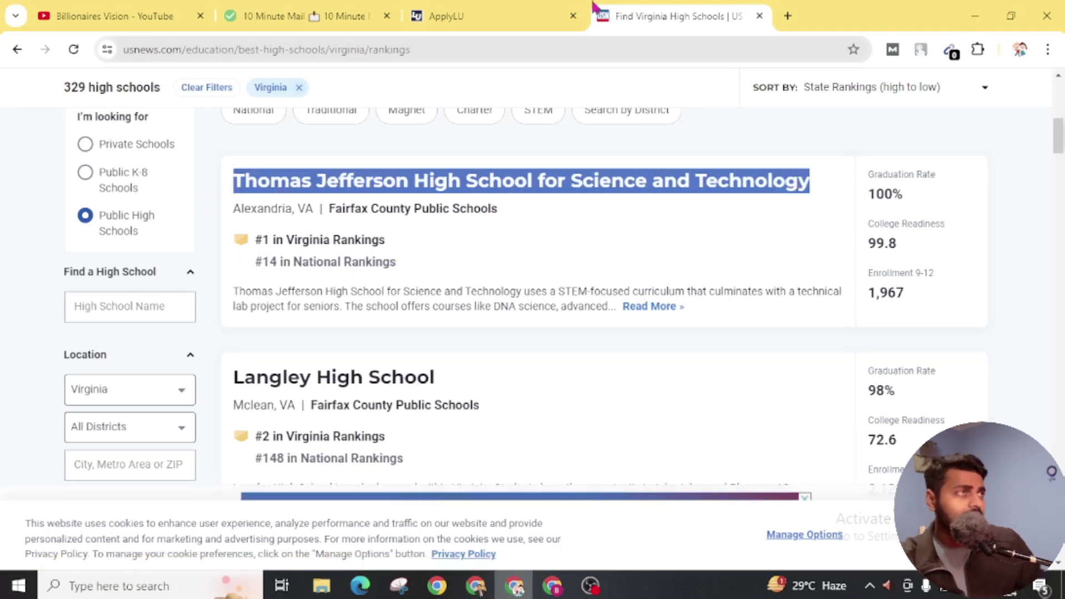
key("ctrl+c")
key("ctrl+shift+Tab")
key("Tab")
key("ctrl+Tab")
- Copy Langley High School from the ranking, search for it as the application's high school name, and select Langley Christian High School
left_click_drag(435, 168, 230, 168)
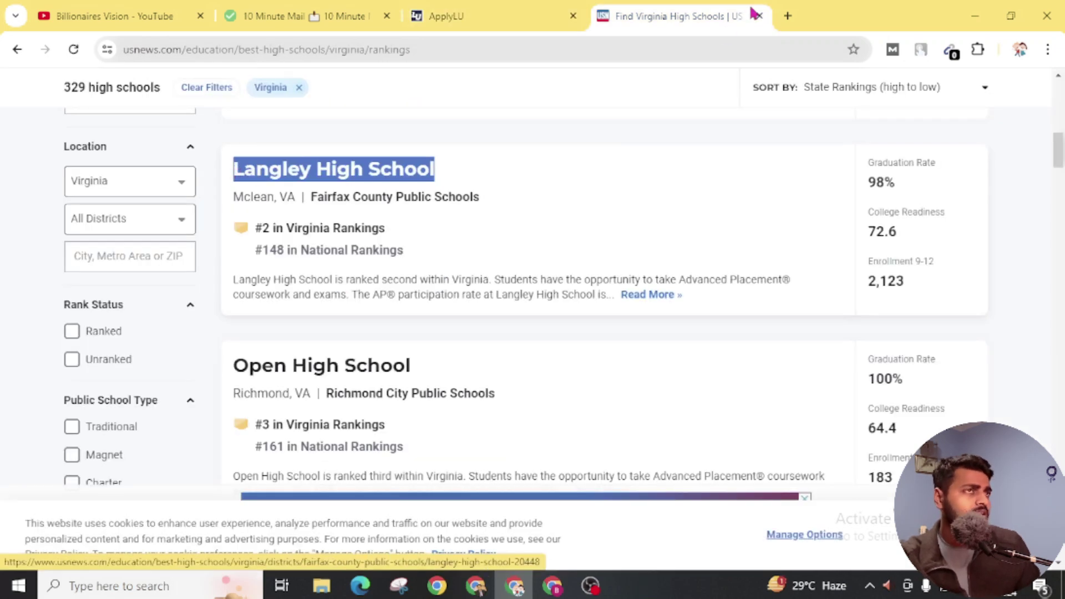
left_click(537, 8)
left_click(510, 244)
left_click(418, 329)
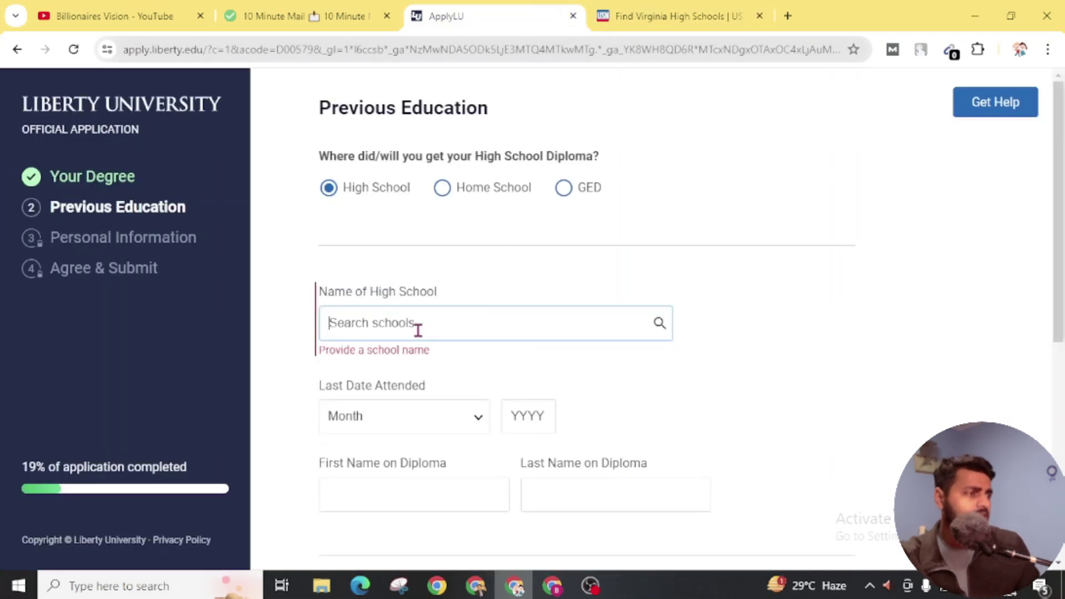
key("ctrl+v")
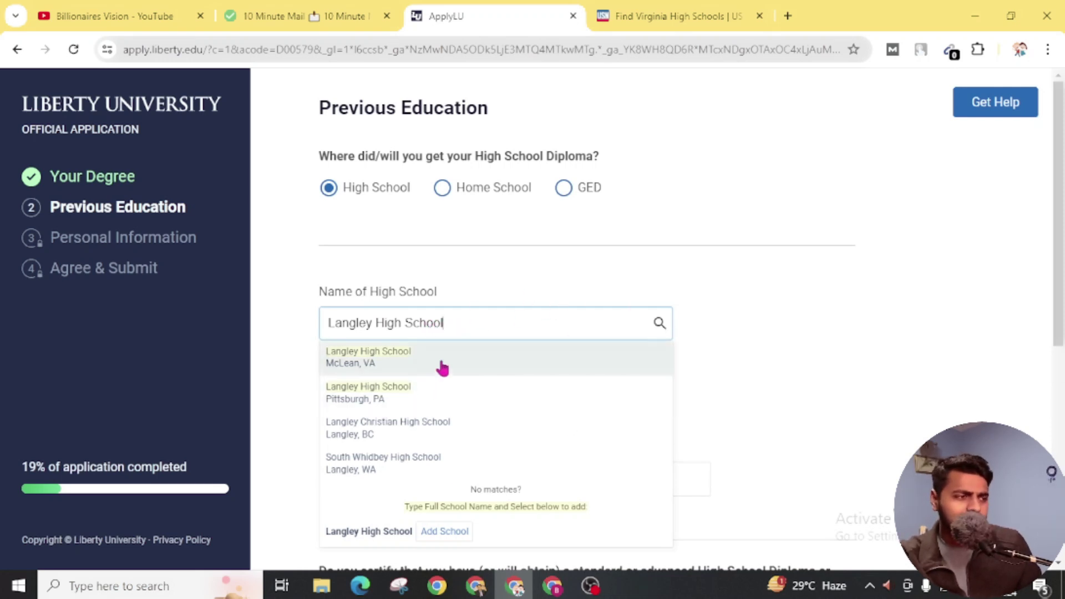
left_click(423, 426)
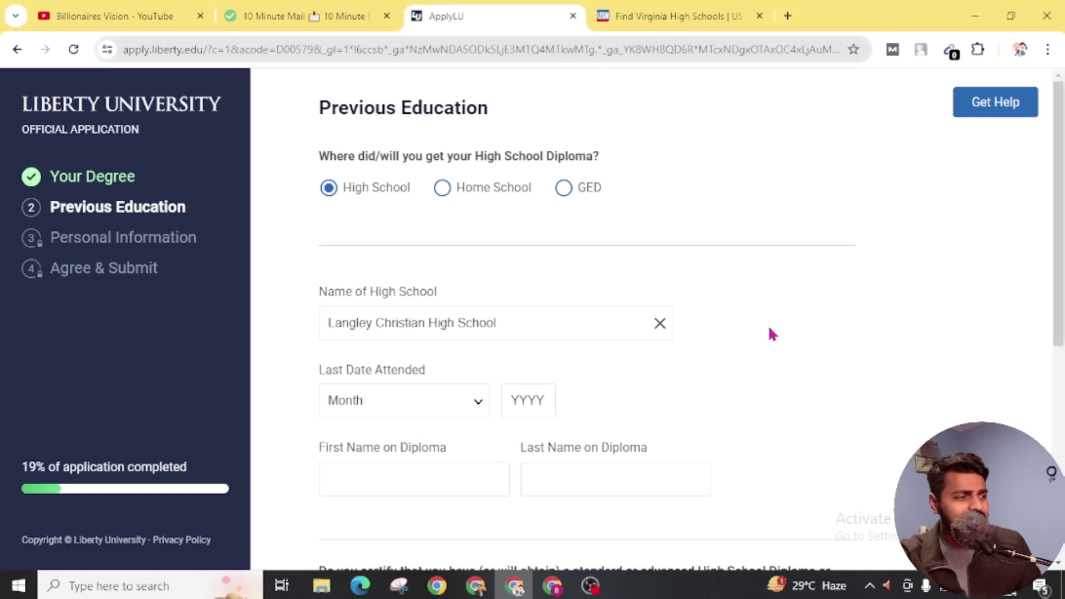
- Set the last date attended at the high school to 06 - June 2022
scroll(832, 318, "down", 2)
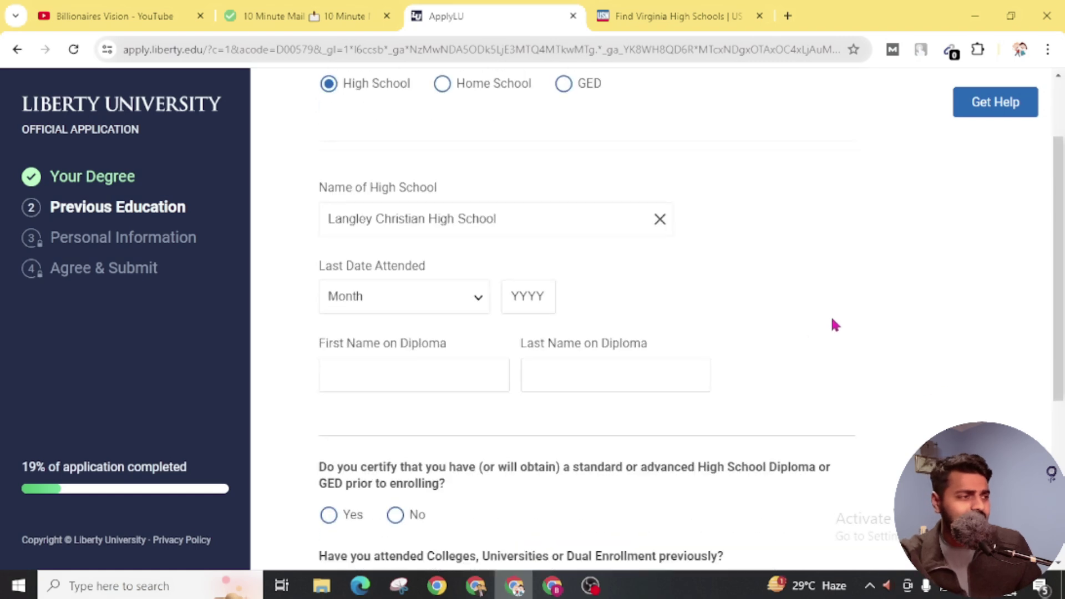
left_click(408, 298)
left_click(349, 416)
left_click(517, 294)
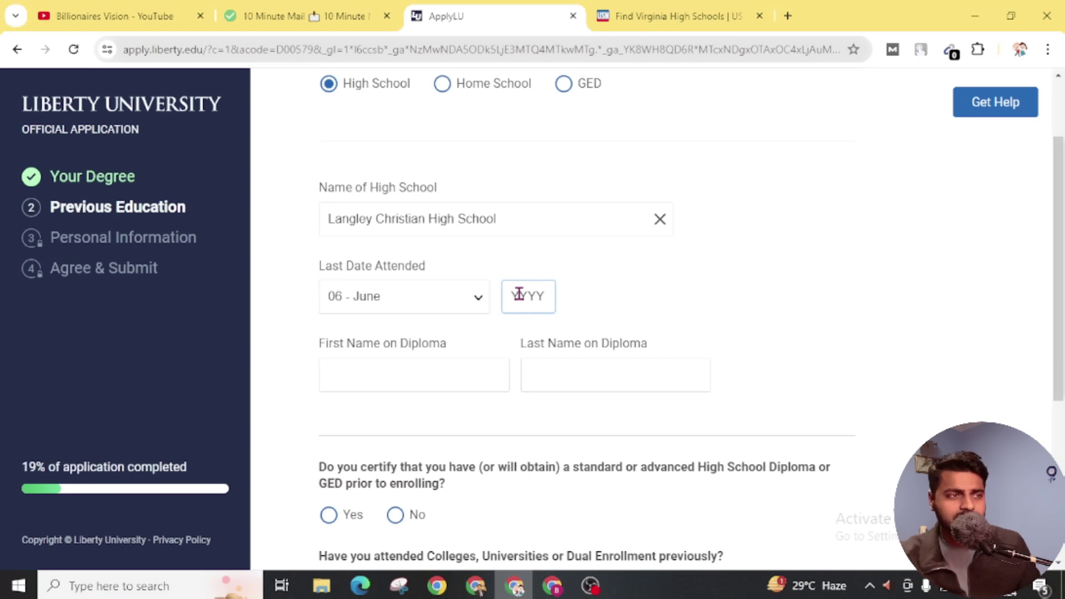
type("2022")
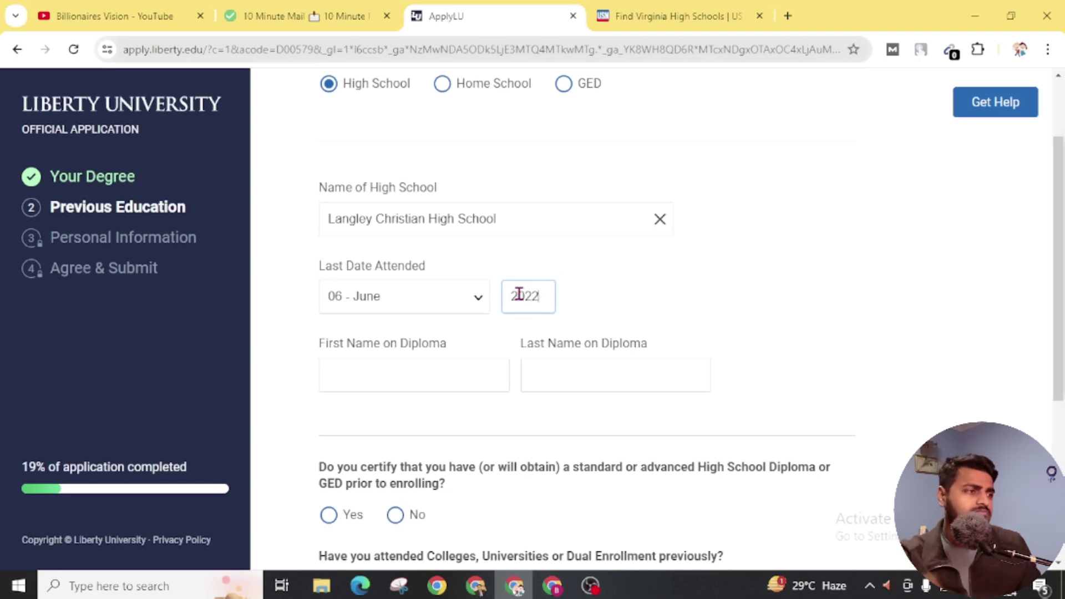
scroll(491, 265, "down", 4)
scroll(523, 361, "up", 2)
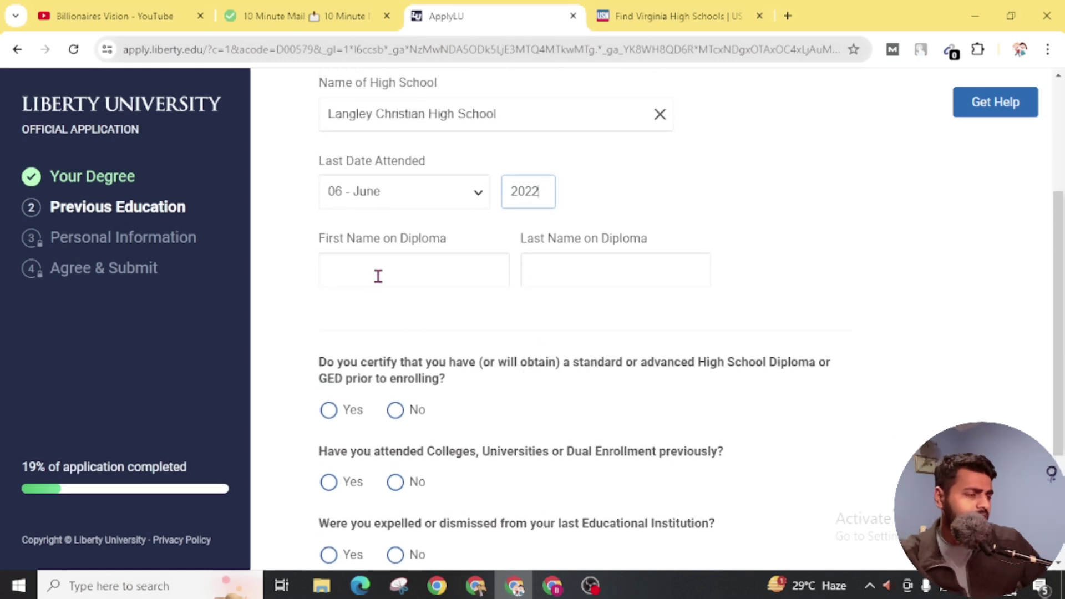
- Find the fakexy site through a web search in a new tab and open its Virginia address generator
left_click(788, 15)
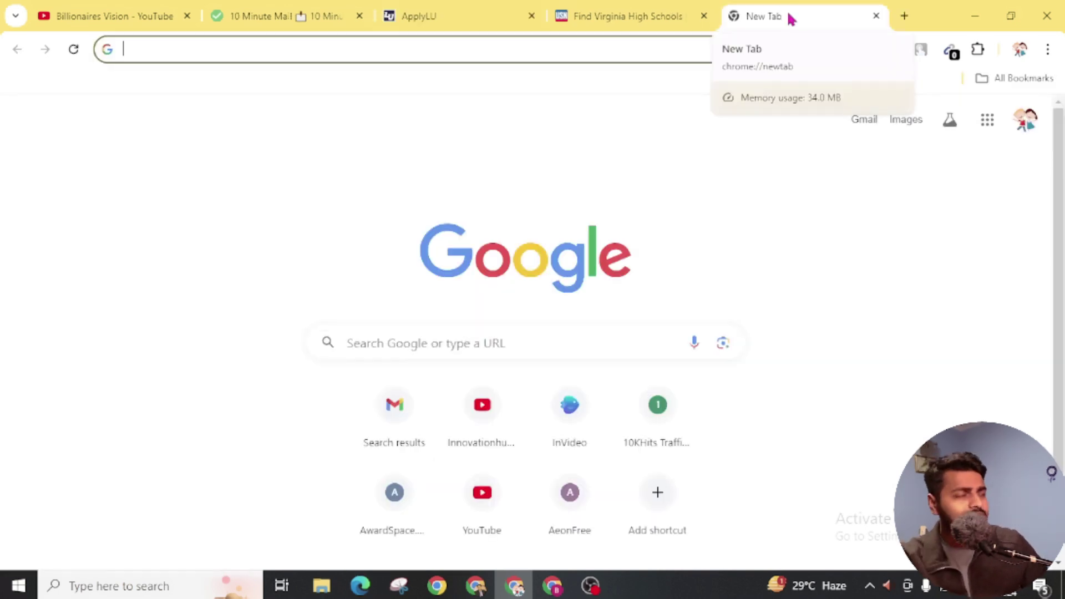
type("fakexy")
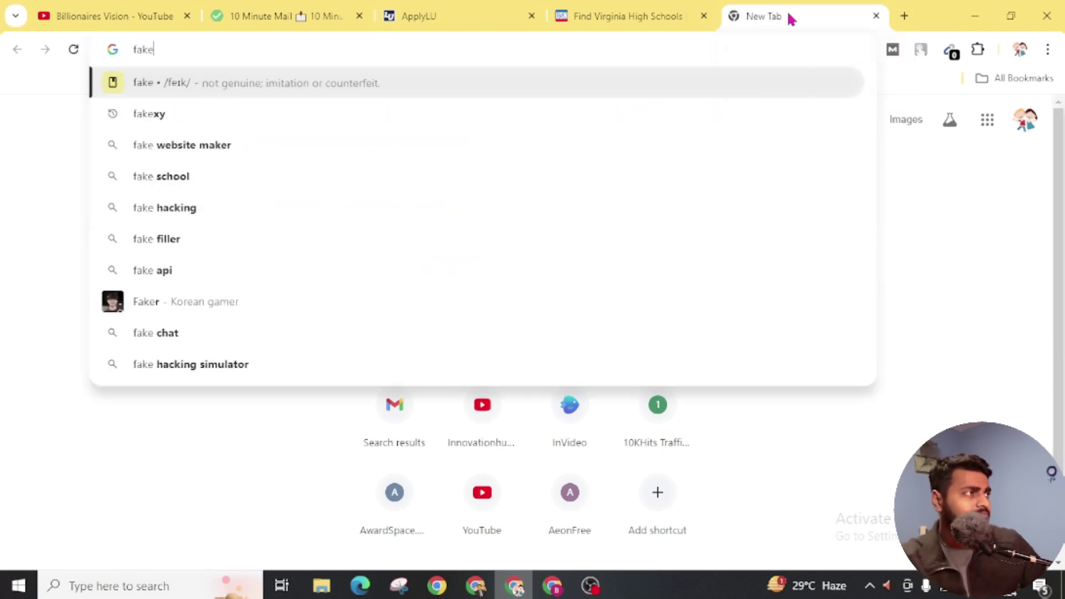
key("Return")
left_click(224, 265)
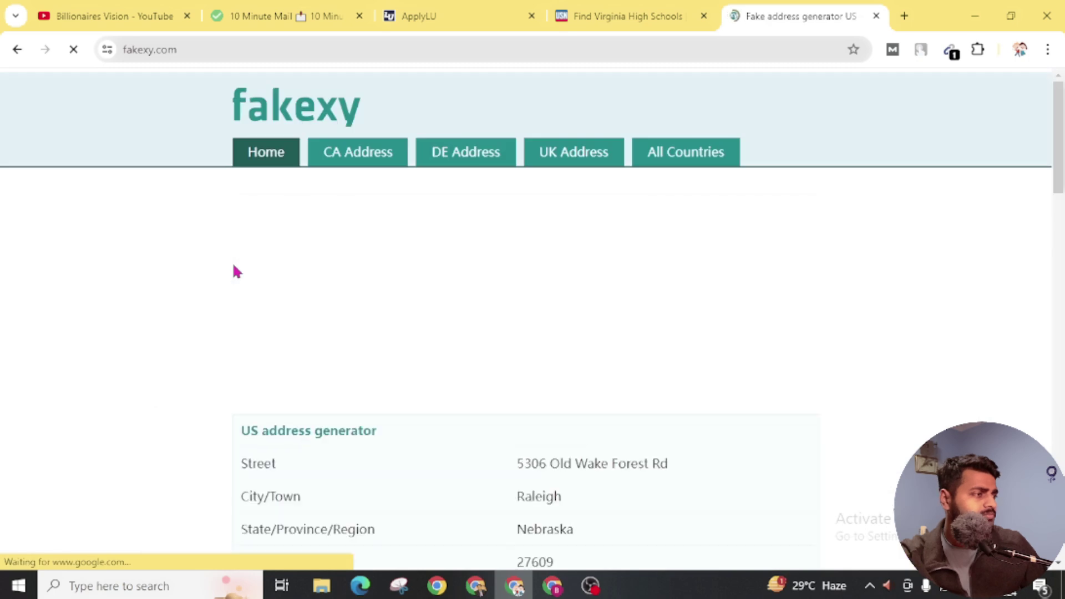
scroll(481, 309, "down", 9)
scroll(479, 306, "down", 20)
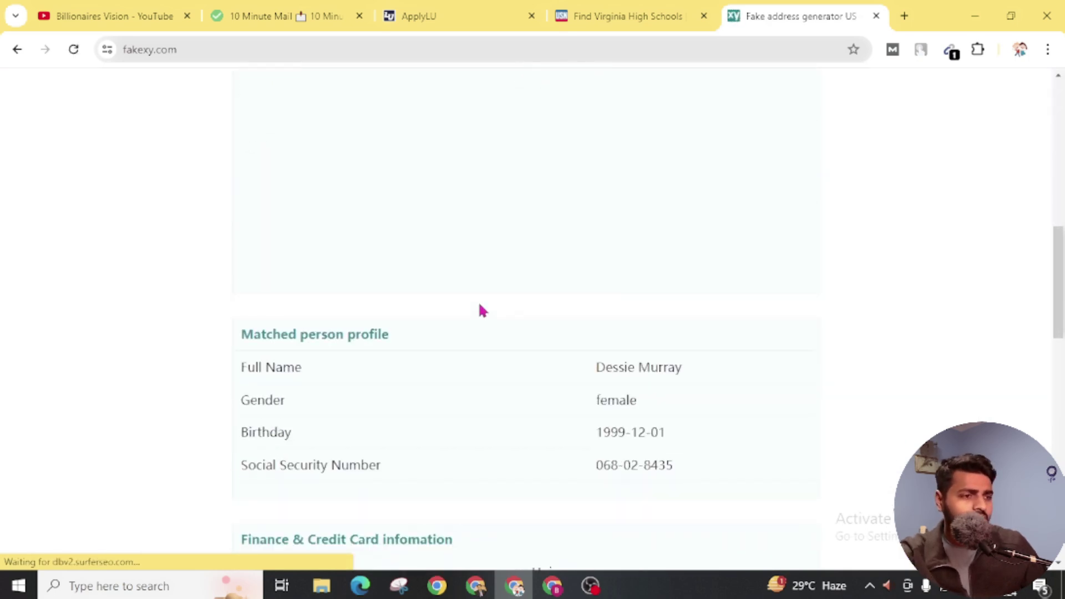
scroll(480, 306, "up", 15)
scroll(478, 310, "down", 15)
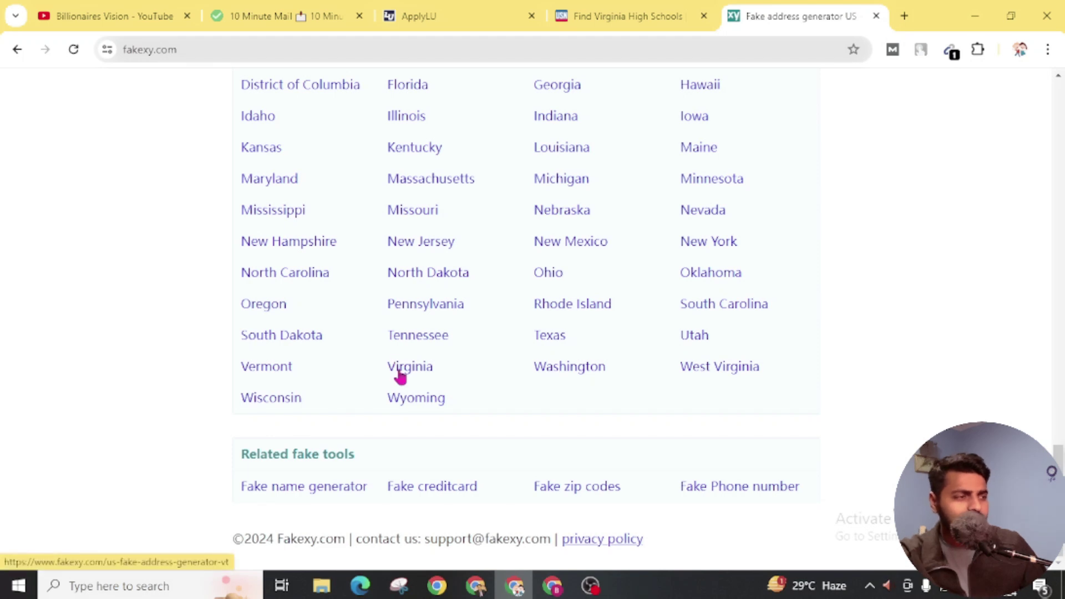
left_click(398, 368)
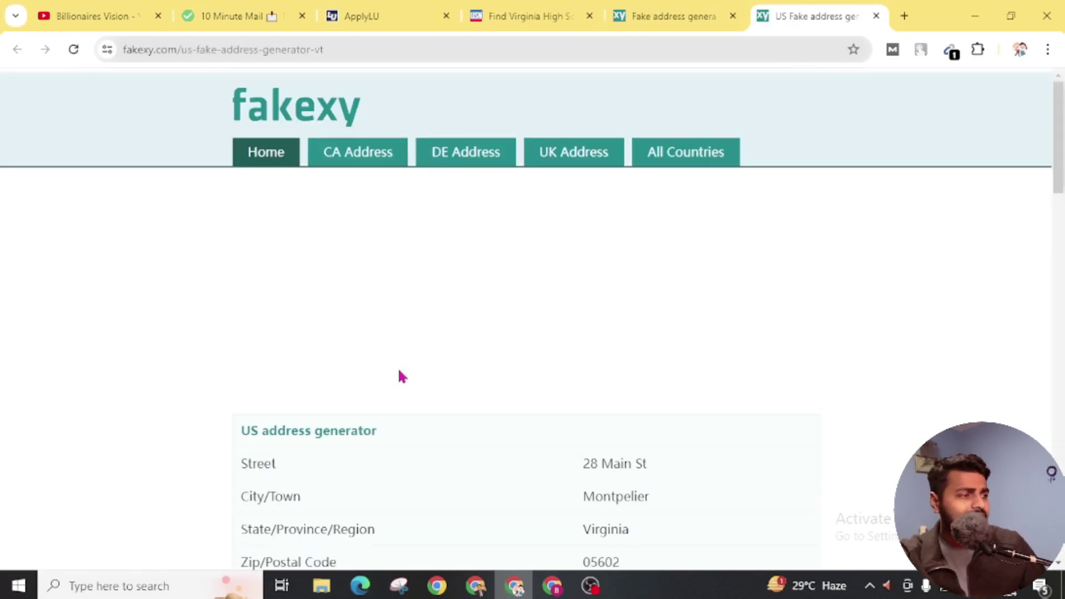
- Copy the full name from the Matched person profile and enter it as the first and last name on the diploma in ApplyLU
scroll(399, 368, "down", 5)
scroll(401, 376, "down", 1)
scroll(464, 343, "down", 6)
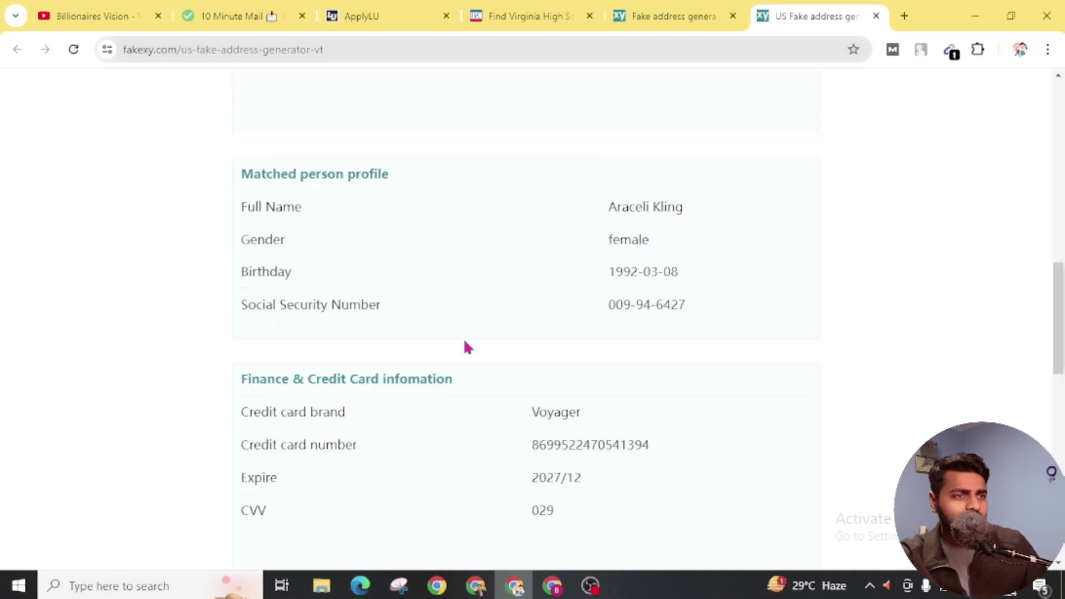
left_click_drag(605, 190, 669, 183)
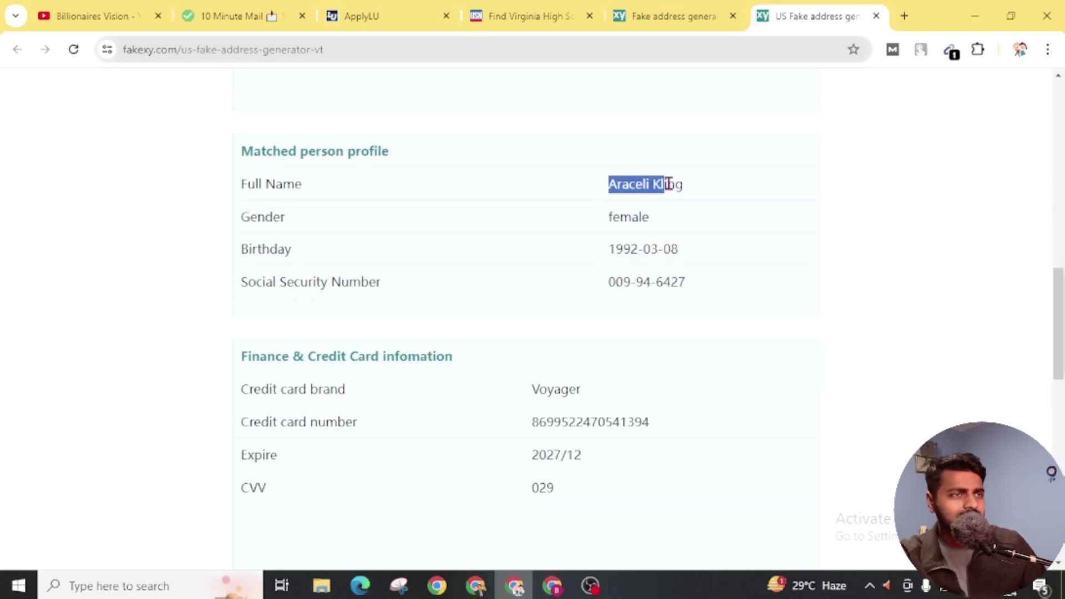
left_click(663, 14)
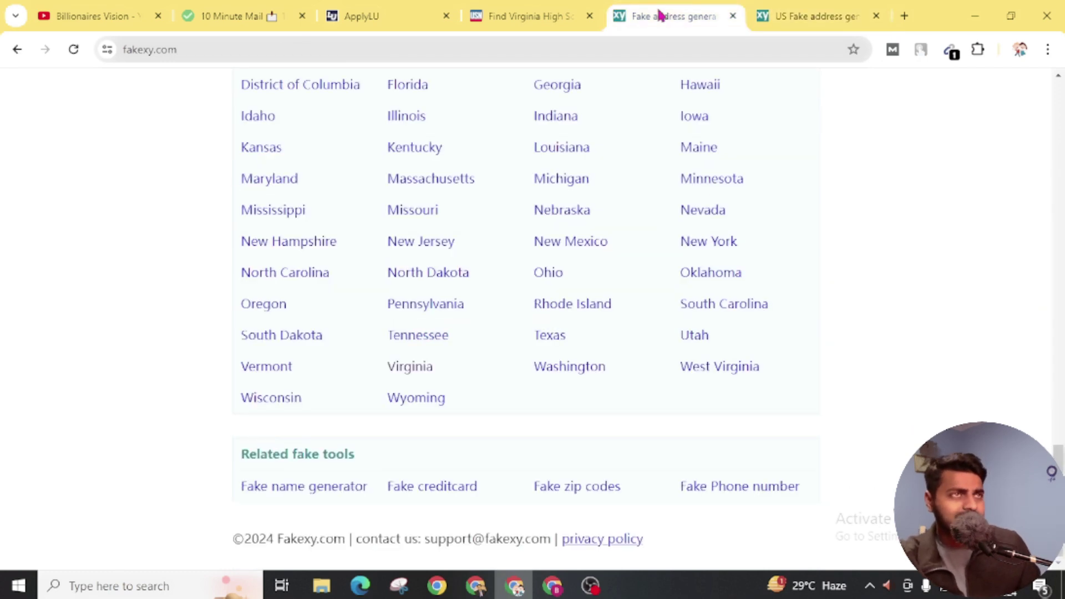
left_click(540, 13)
left_click(415, 23)
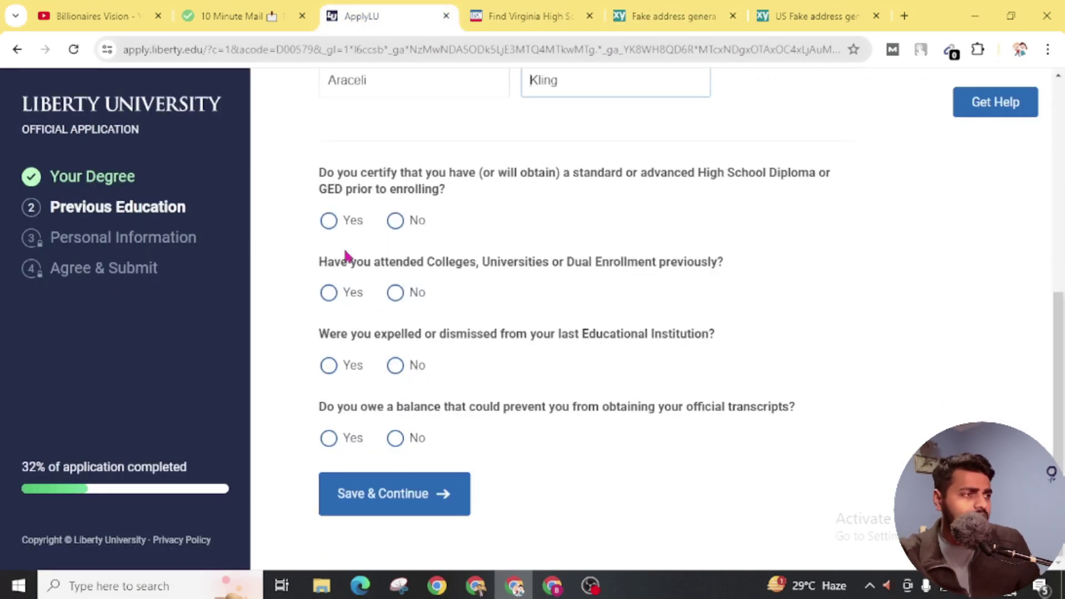
- Answer Yes to the diploma certification and No to prior college, dismissal and owed balance, then save and continue
left_click(330, 225)
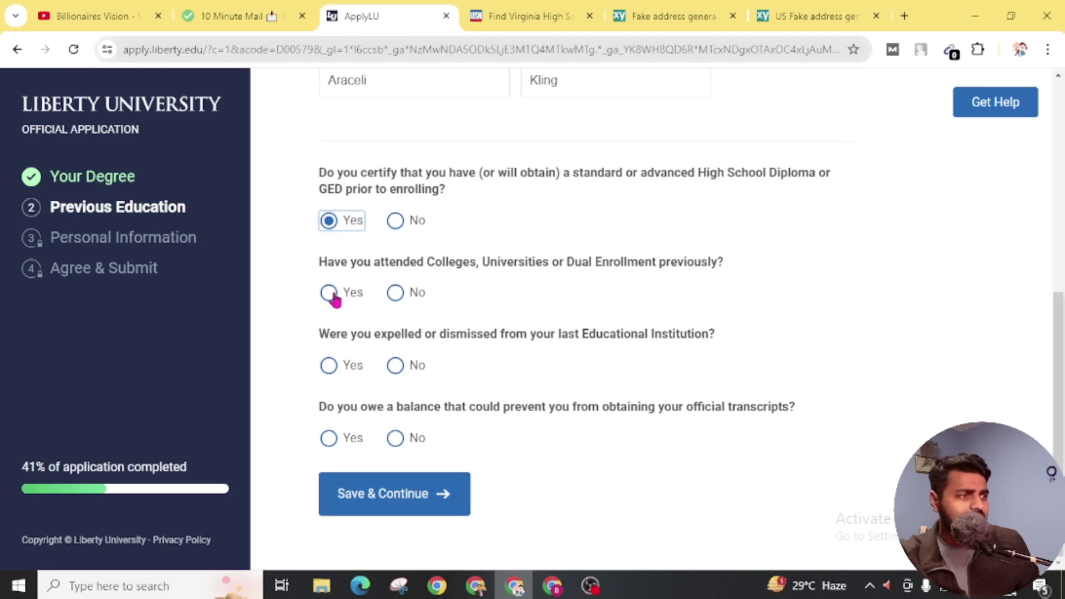
left_click(398, 294)
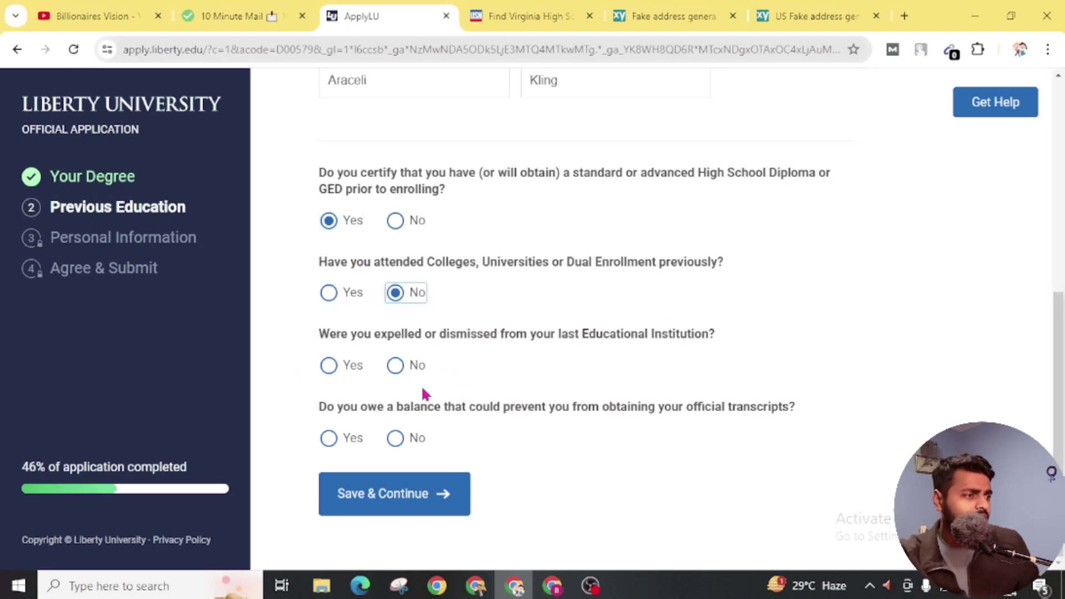
left_click(397, 371)
left_click(406, 439)
left_click(372, 497)
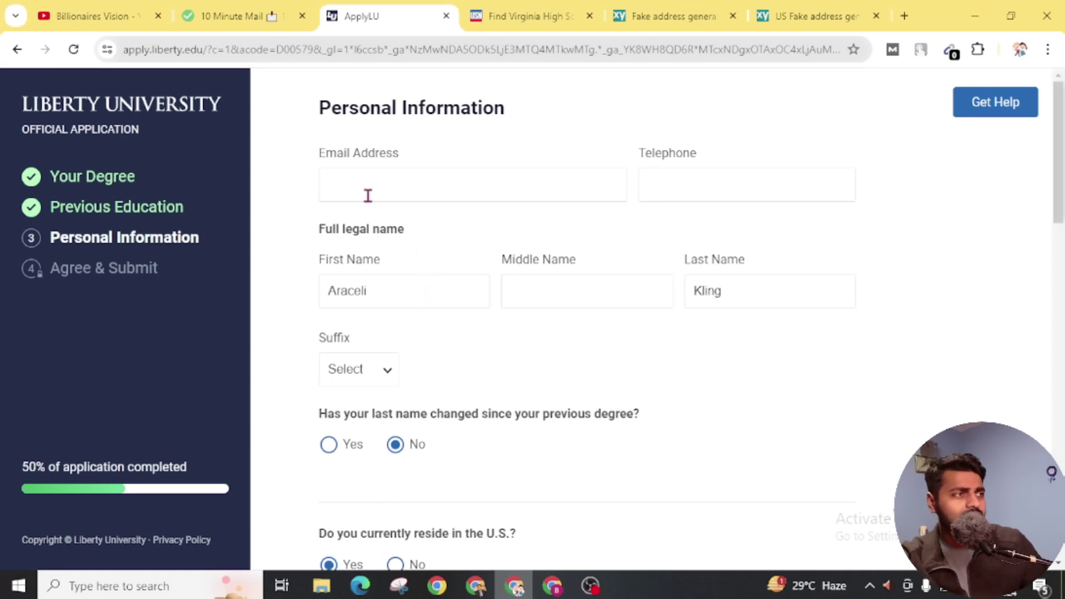
- Fill in the email address and personal details in Personal Information from the browser's saved address suggestion
left_click(787, 14)
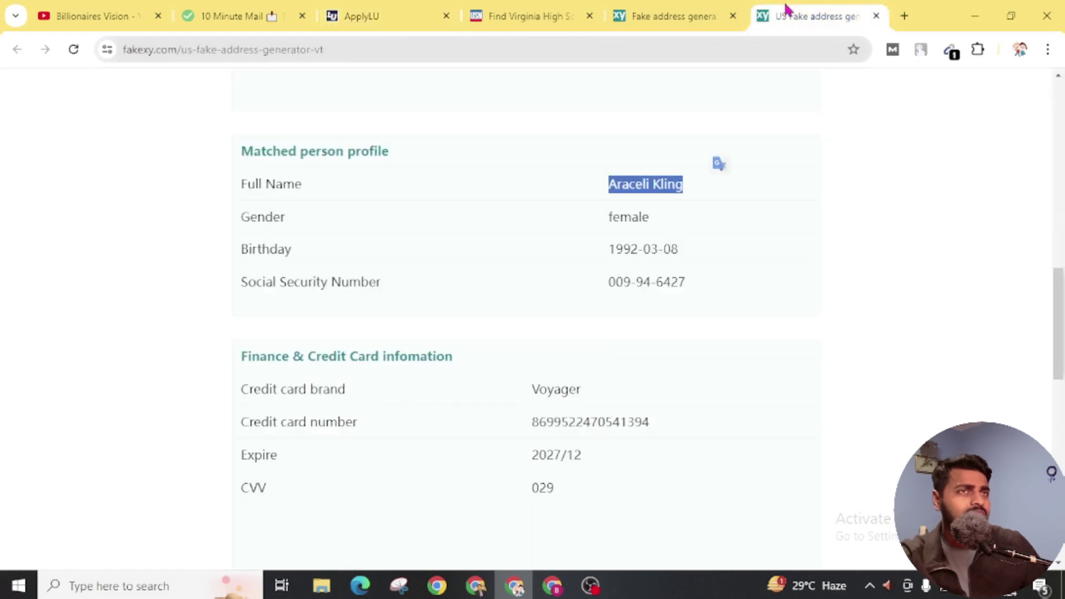
left_click(377, 16)
left_click(394, 176)
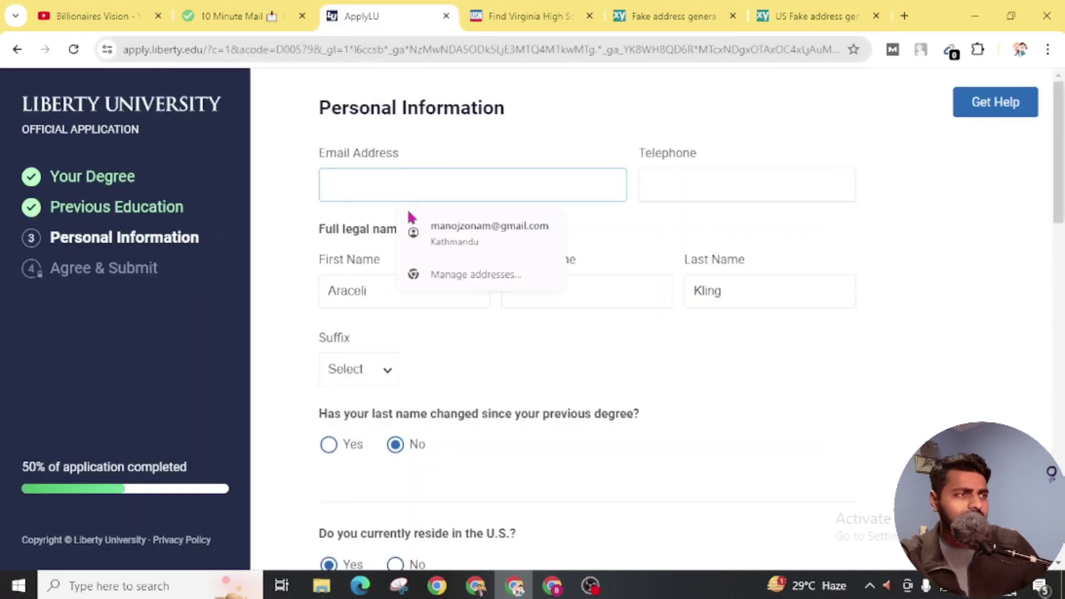
left_click(430, 224)
- Clear the Telephone field and search the web for "receive sms free cc" in a new tab
triple_click(770, 185)
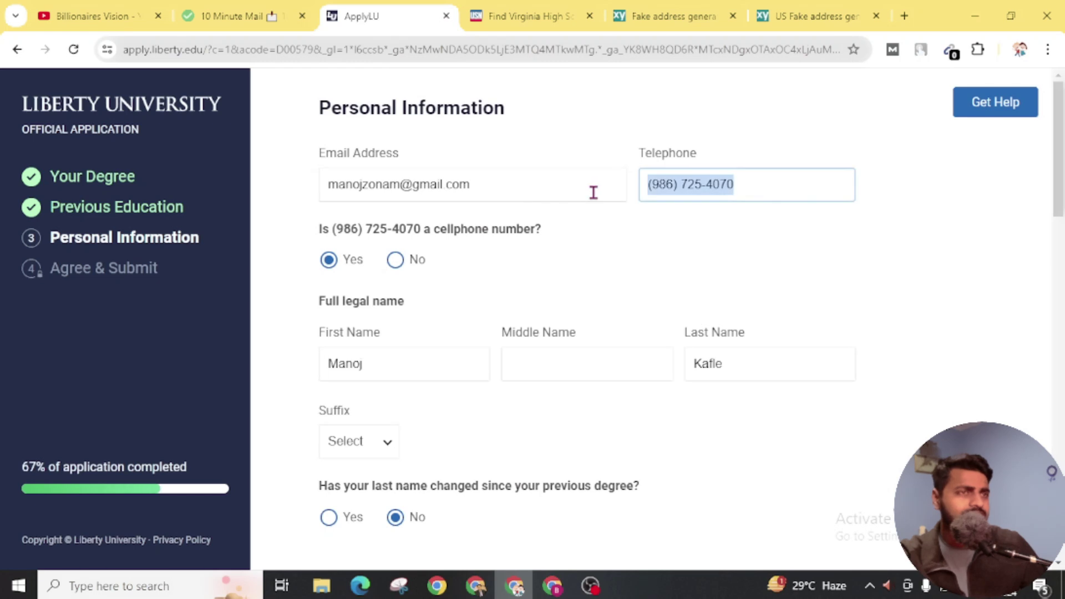
key("BackSpace")
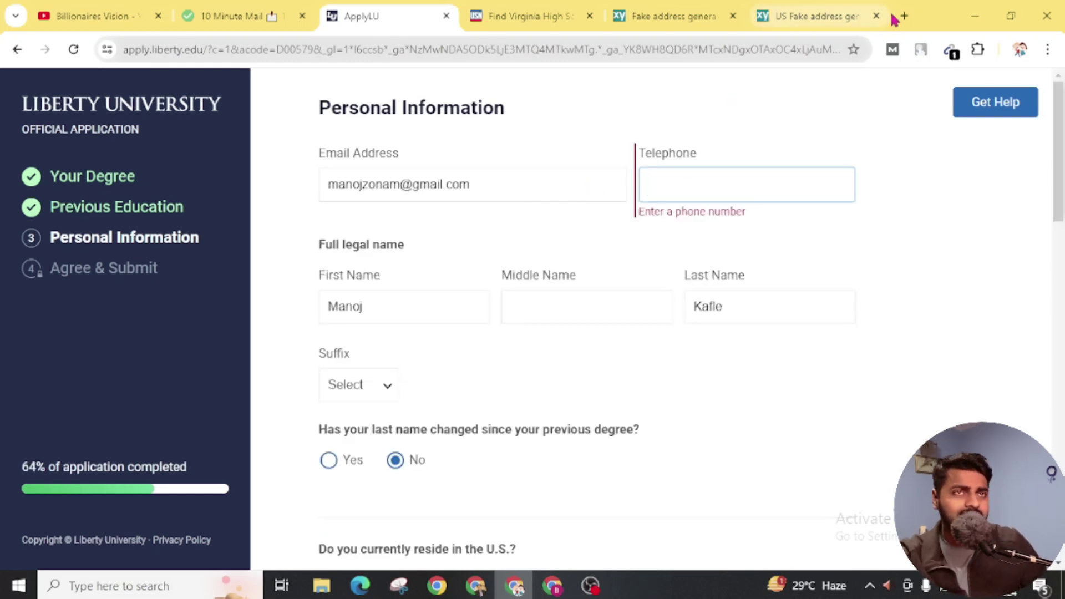
left_click(904, 16)
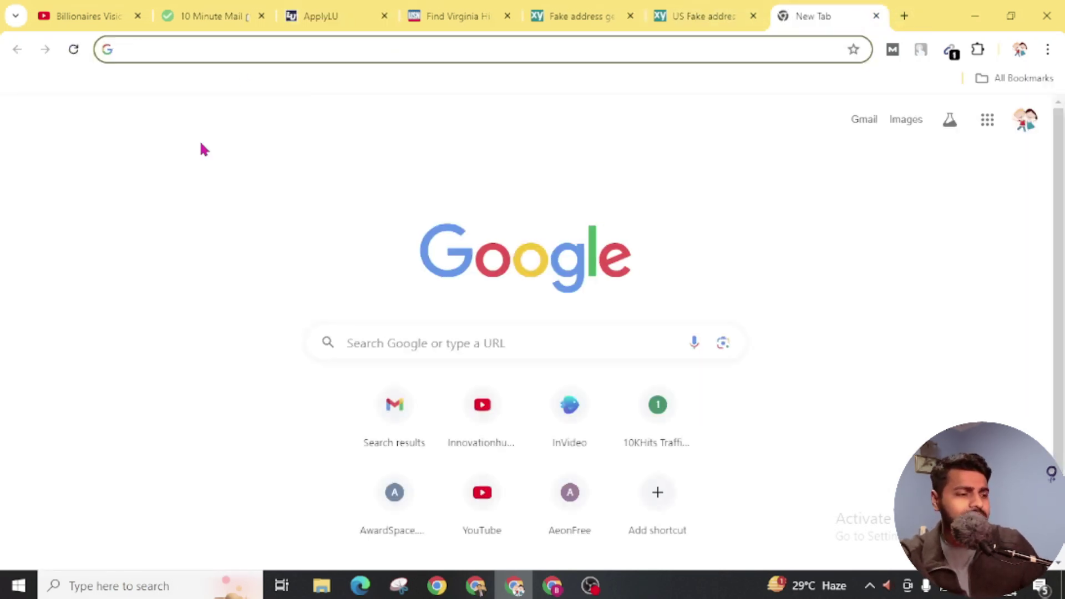
type("receive sms free cc")
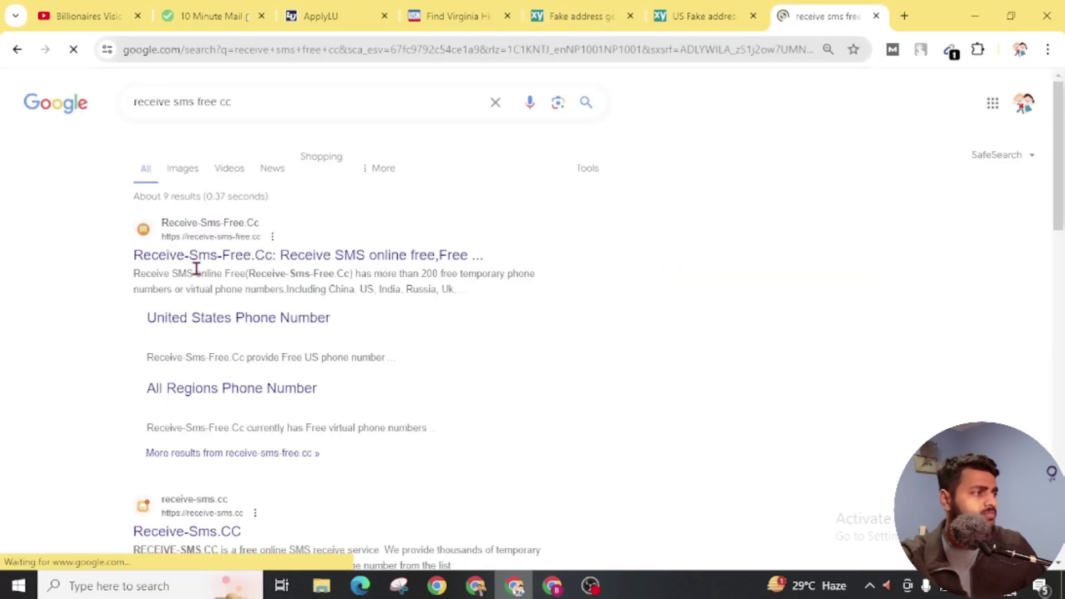
- Open Receive-Sms-Free.cc from the search results, pick a United States temporary number and copy it
left_click(228, 260)
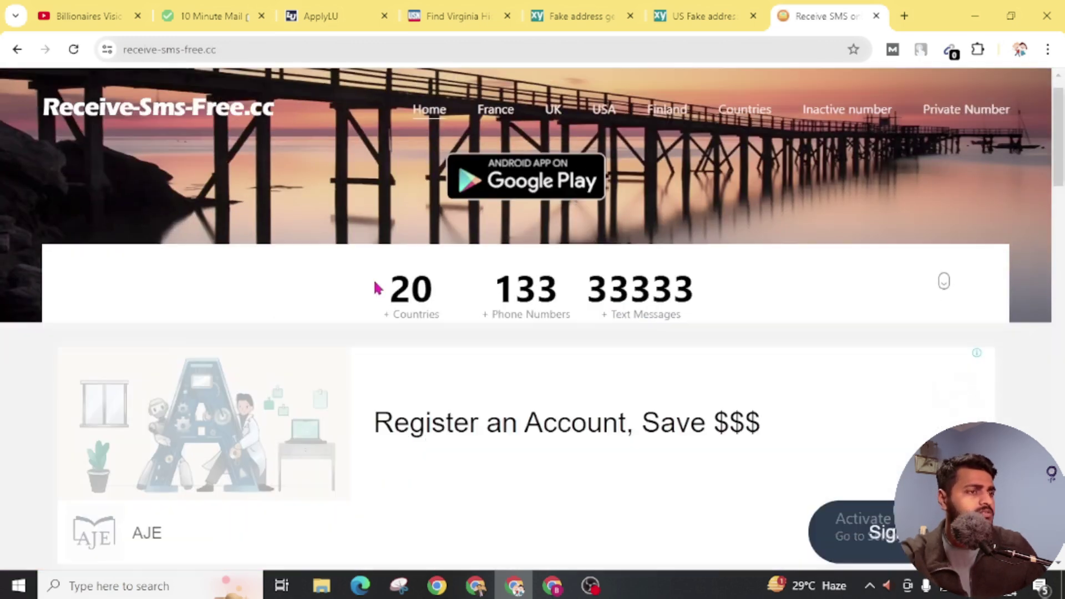
scroll(374, 283, "down", 7)
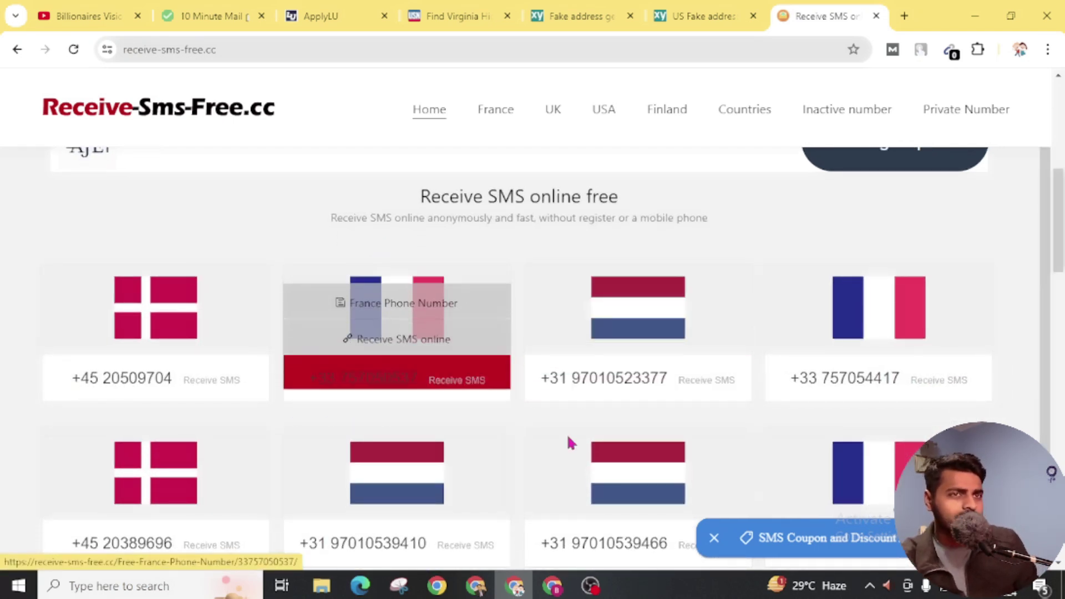
scroll(506, 385, "down", 6)
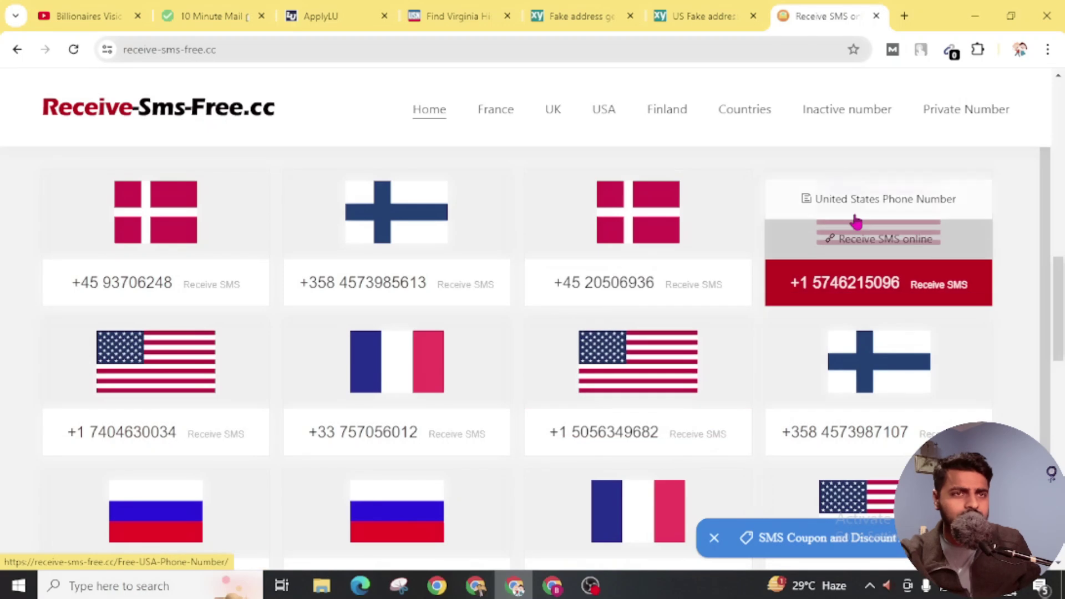
left_click(880, 250)
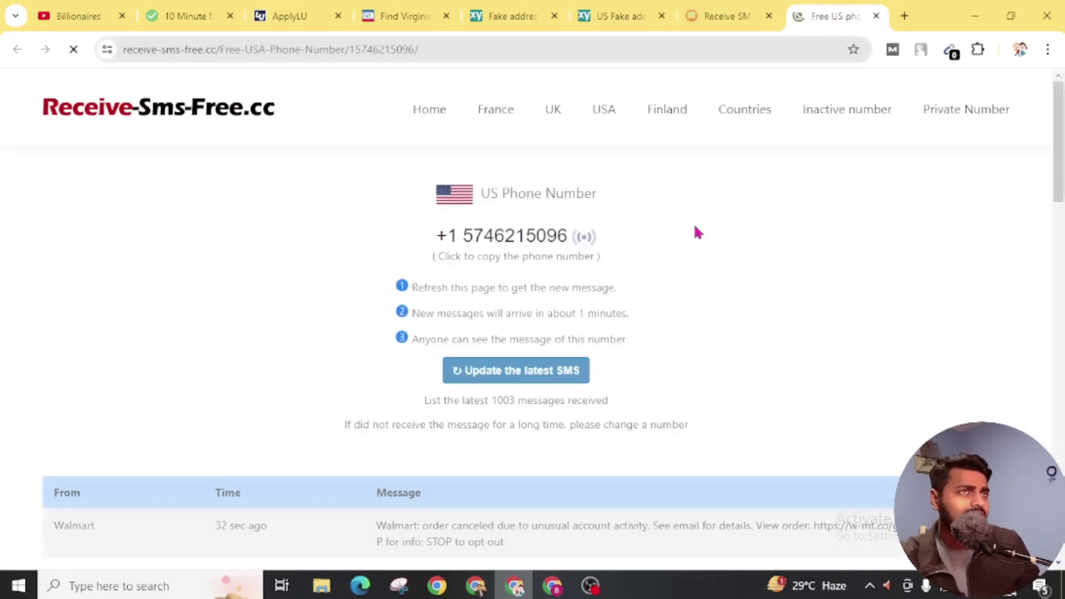
left_click(444, 238)
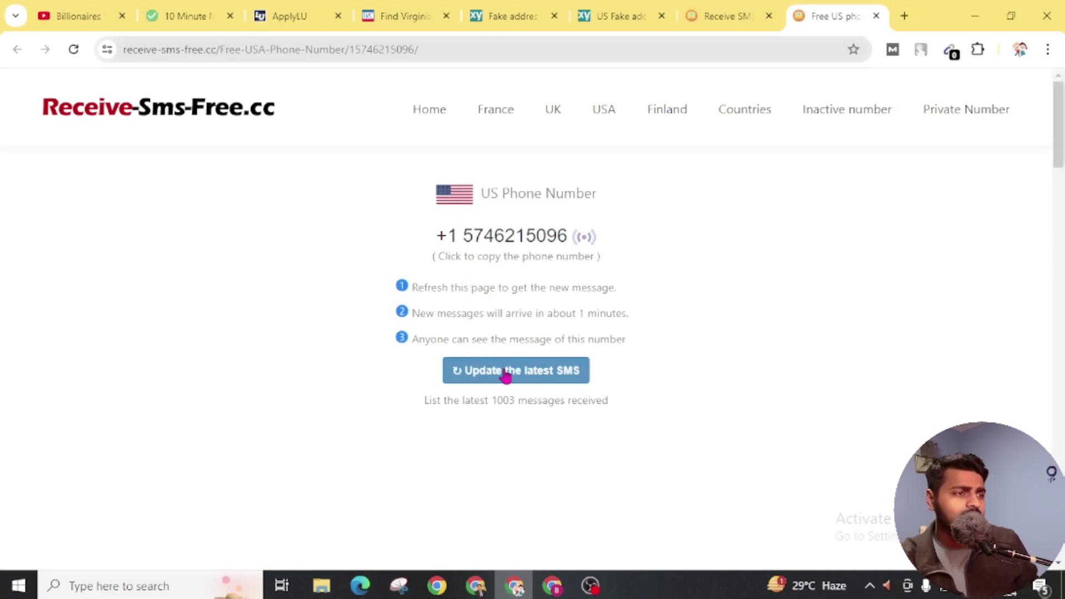
- Return to the ApplyLU application and paste the copied temporary phone number into the Telephone field
left_click(519, 17)
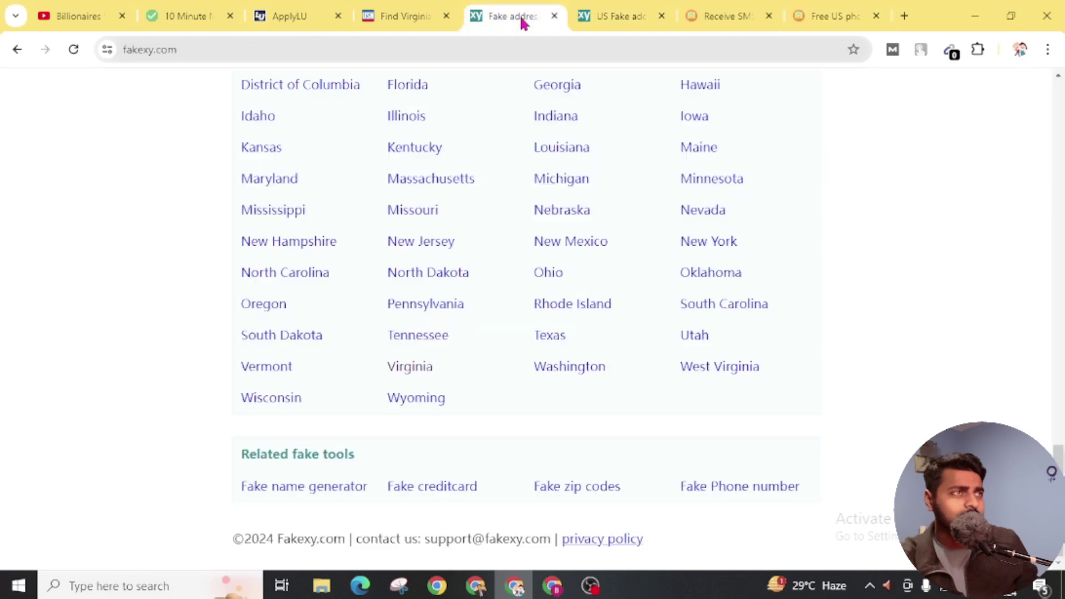
left_click(596, 25)
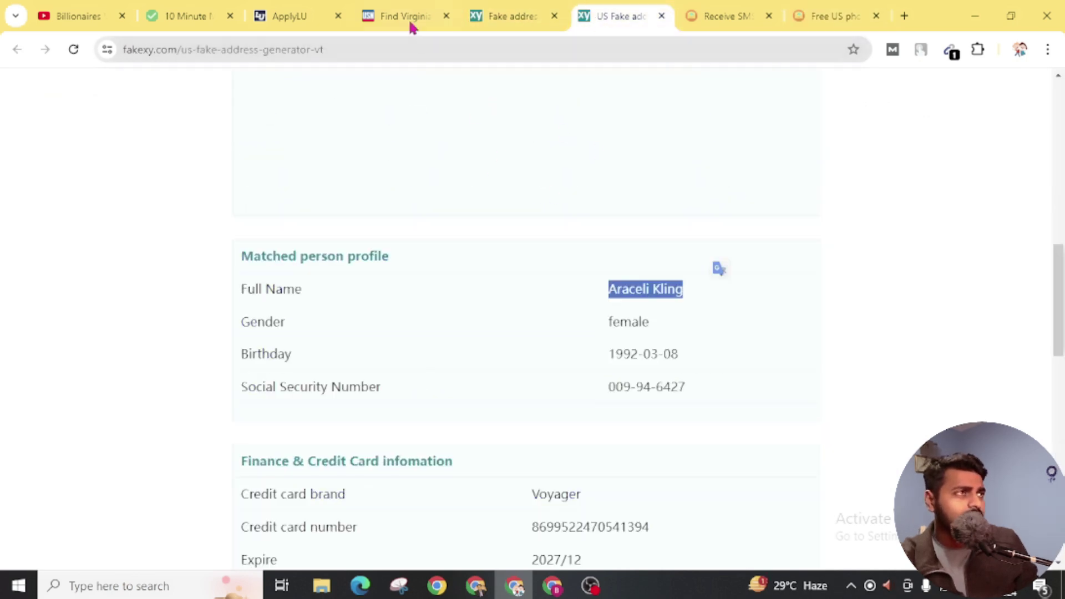
left_click(289, 16)
left_click(660, 191)
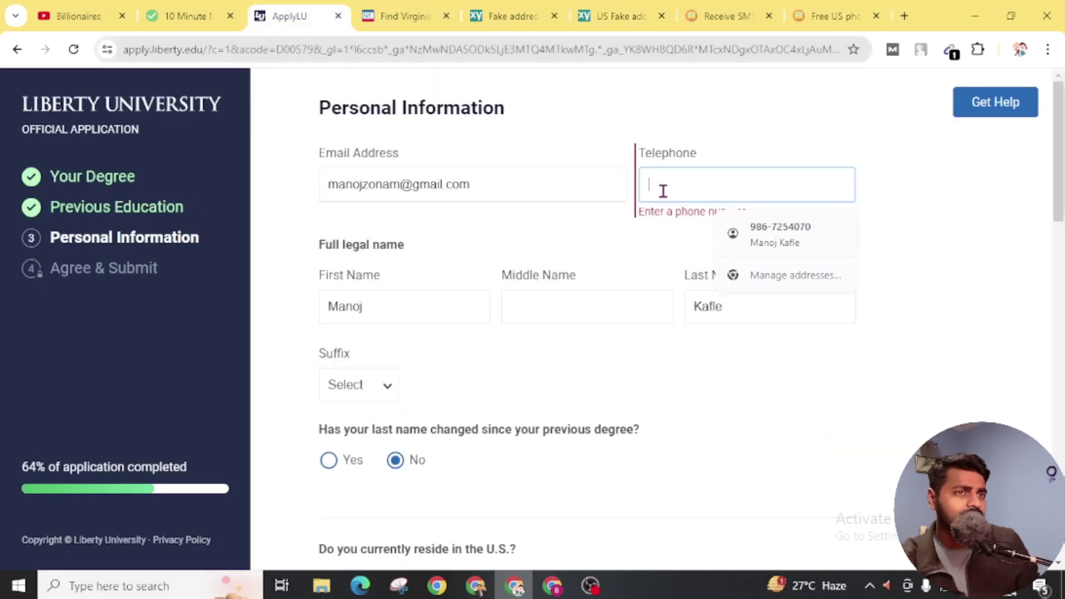
key("ctrl+v")
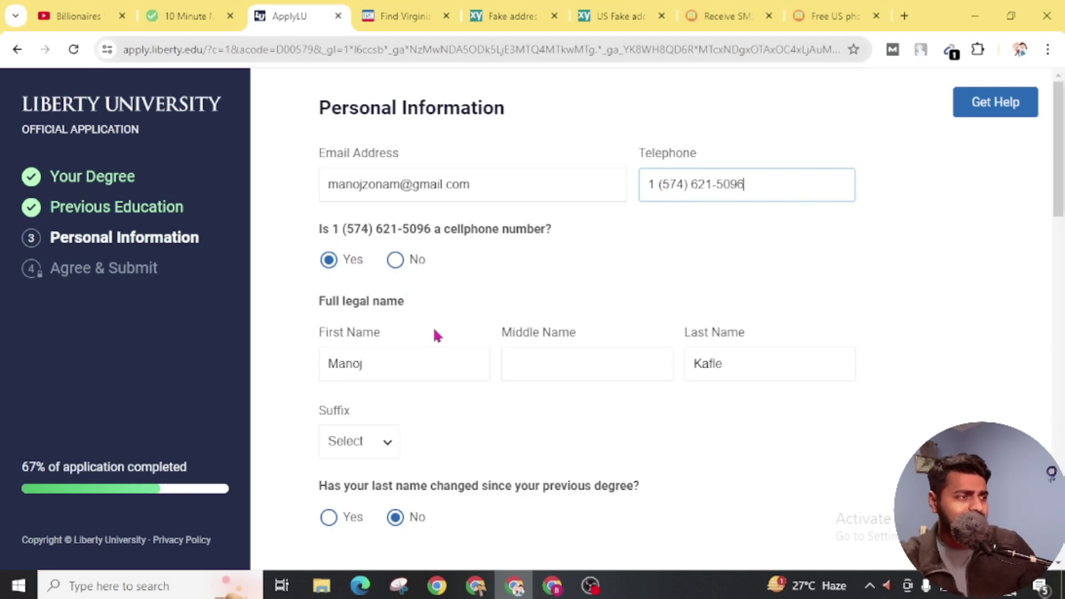
- Clear the autofilled legal name and replace it with the first and last name from the Matched person profile
scroll(434, 333, "down", 2)
double_click(345, 259)
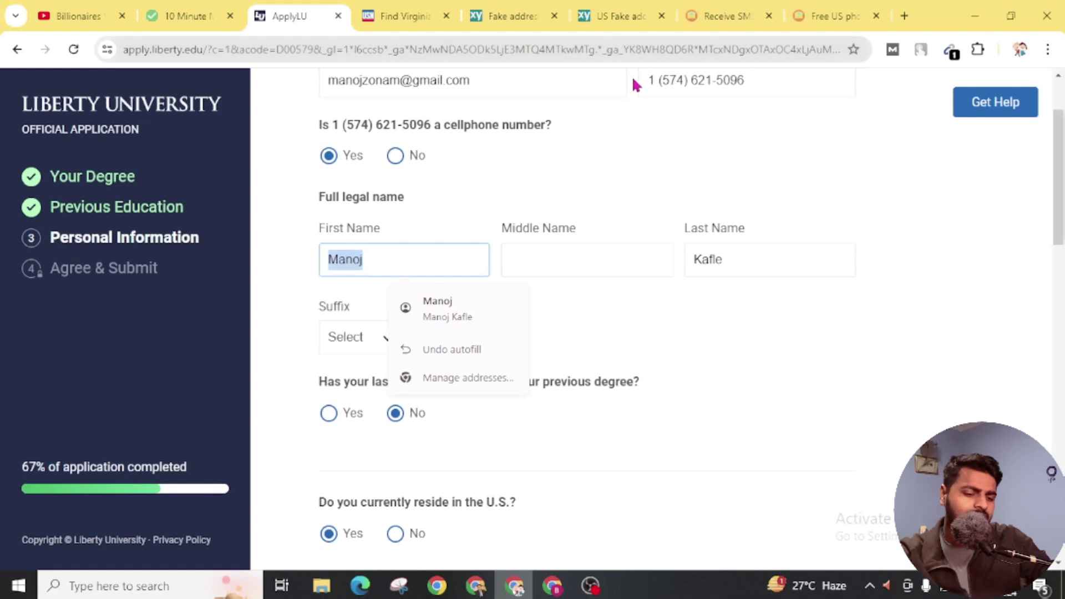
key("BackSpace")
left_click(710, 16)
left_click(631, 6)
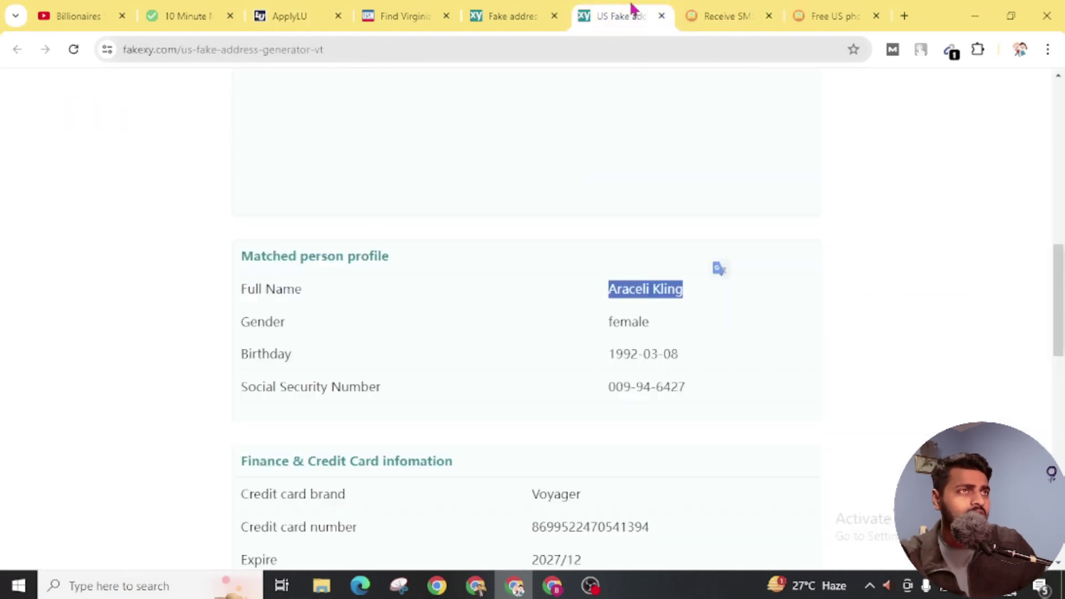
left_click(532, 12)
left_click(394, 16)
left_click(289, 16)
left_click(406, 264)
- Copy the city from the US address generator page and use it to replace the City in the application
scroll(395, 172, "down", 8)
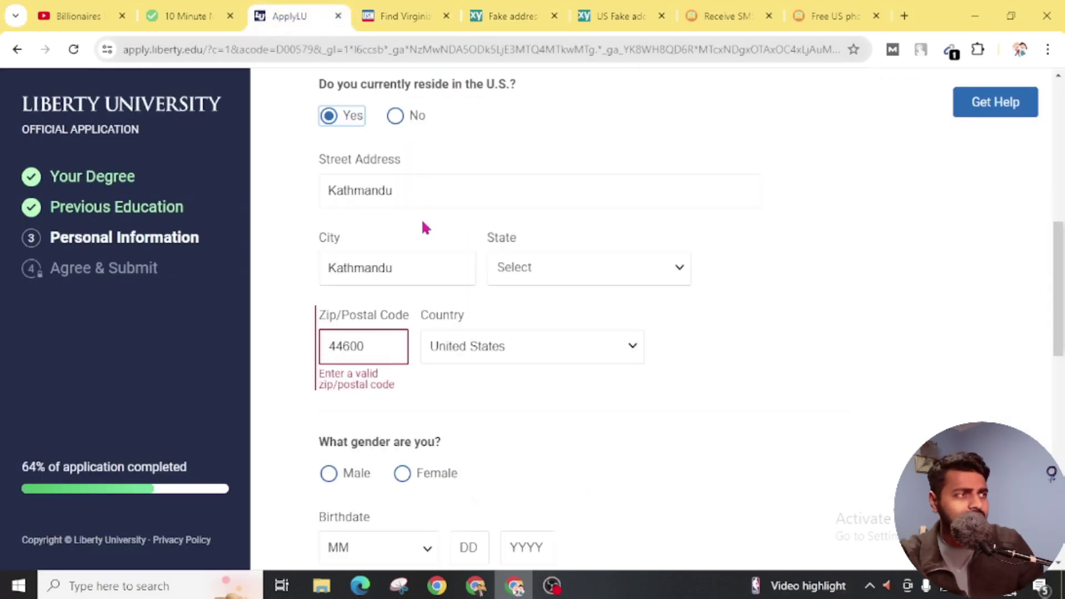
left_click(622, 15)
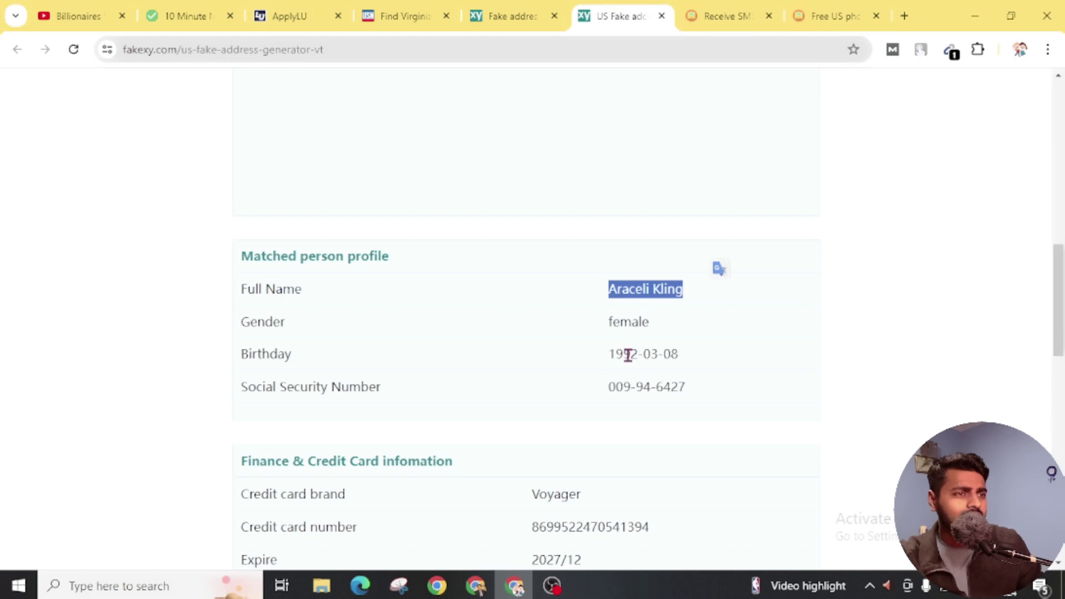
scroll(627, 355, "down", 3)
scroll(566, 342, "up", 12)
left_click_drag(650, 287, 569, 308)
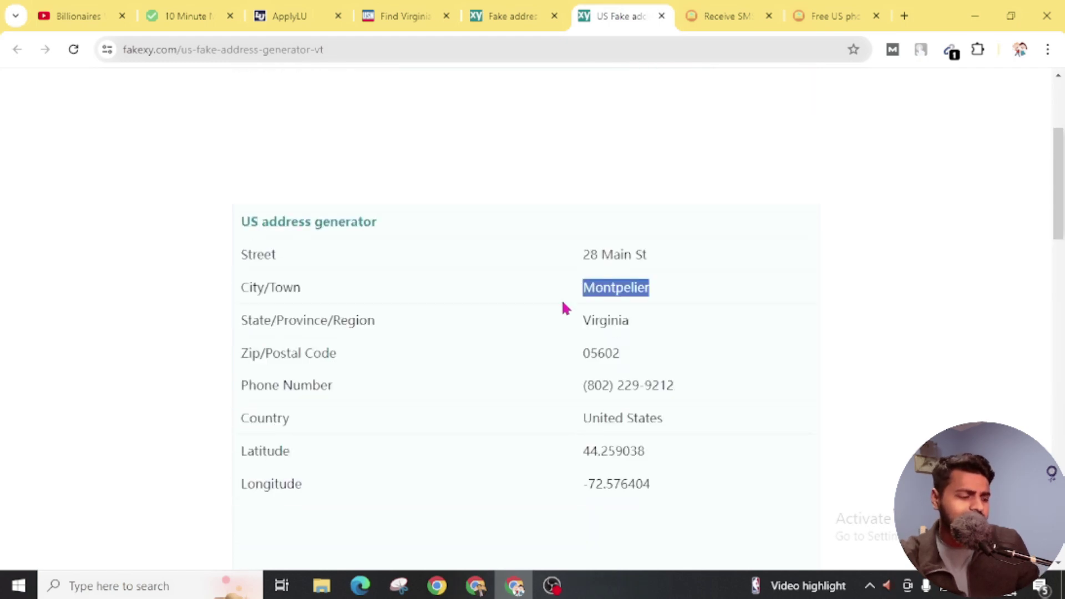
left_click(288, 15)
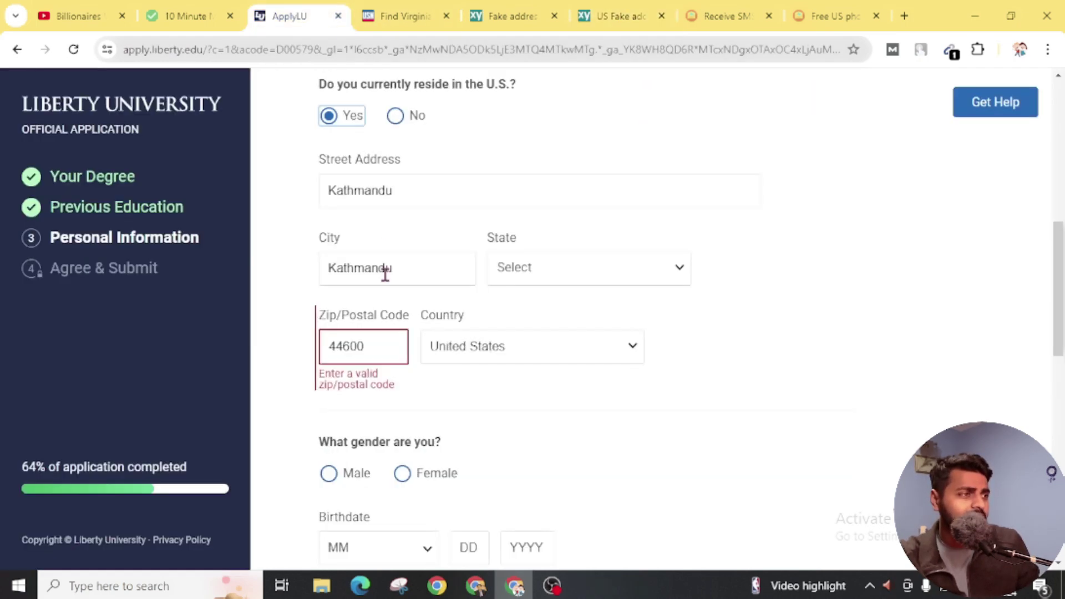
left_click(373, 276)
key("ctrl+a")
key("ctrl+v")
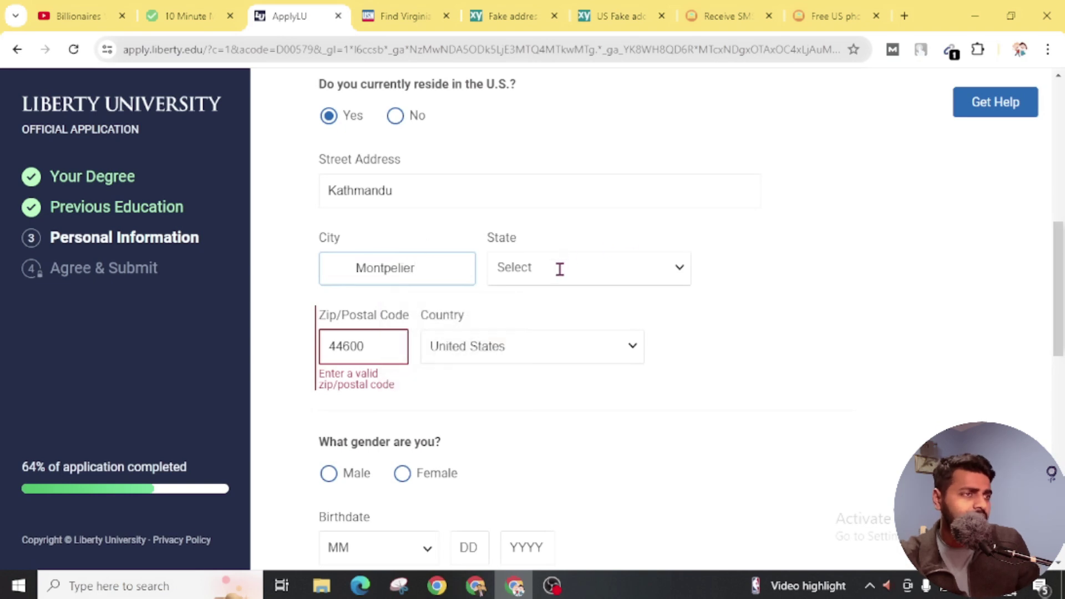
- Check the state on the generated address and set State to Virginia in the application
left_click(610, 14)
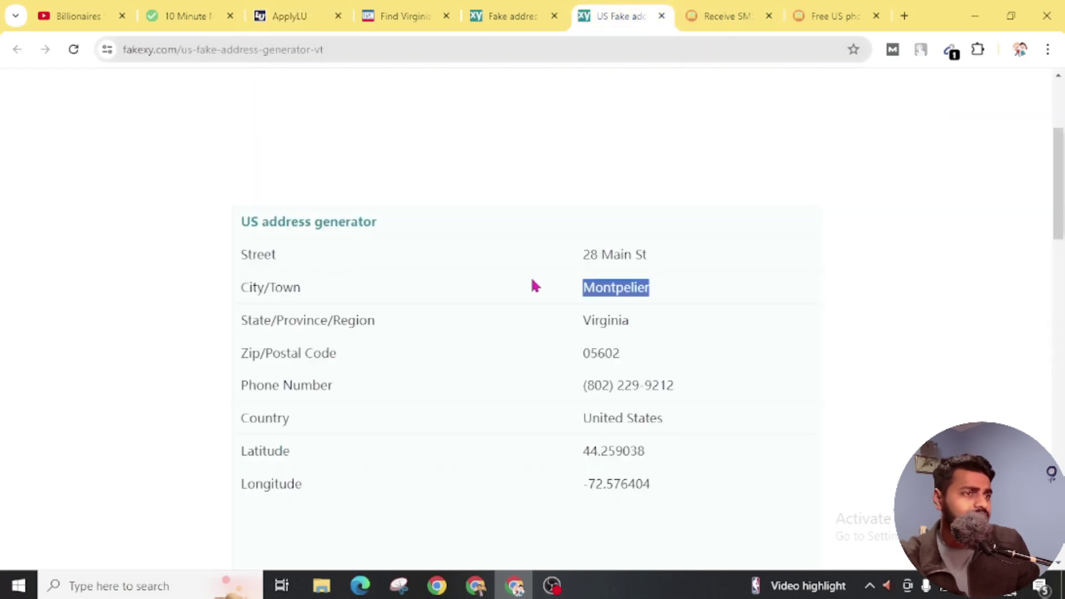
left_click_drag(656, 327, 567, 317)
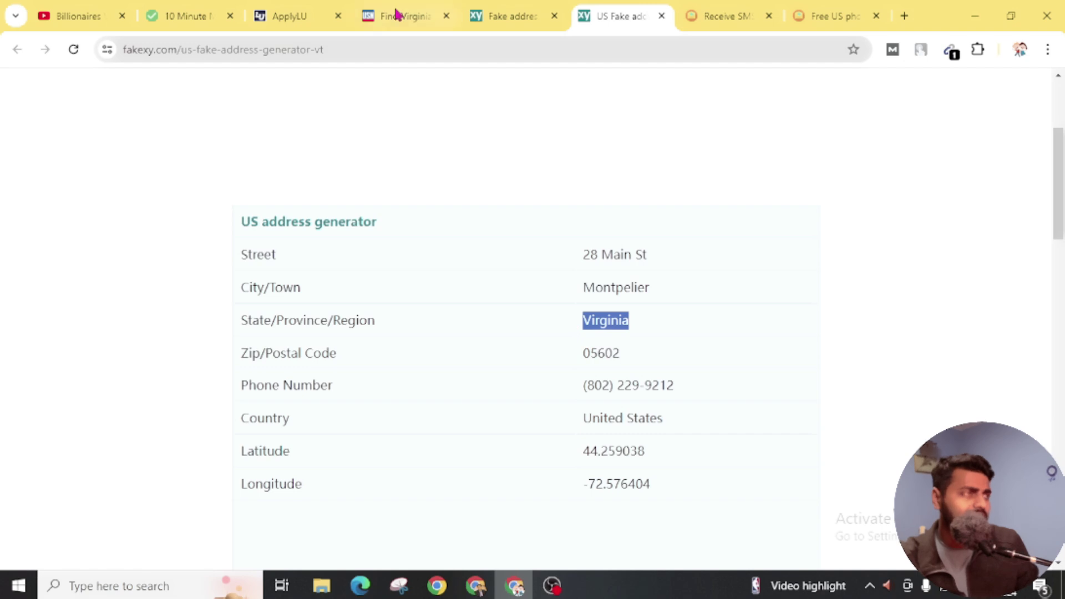
left_click(335, 9)
left_click(539, 269)
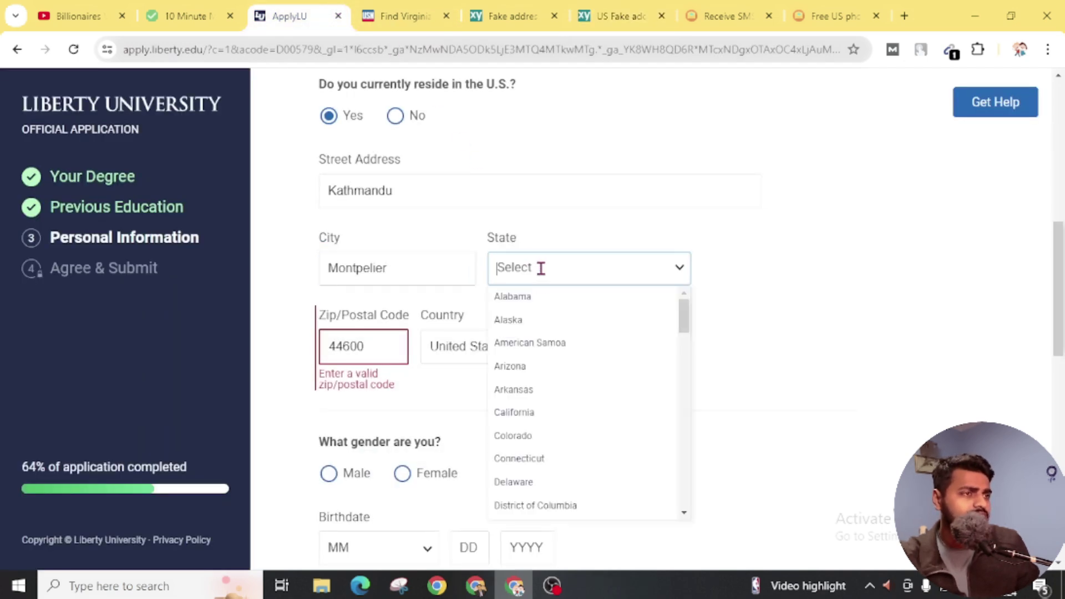
type("v")
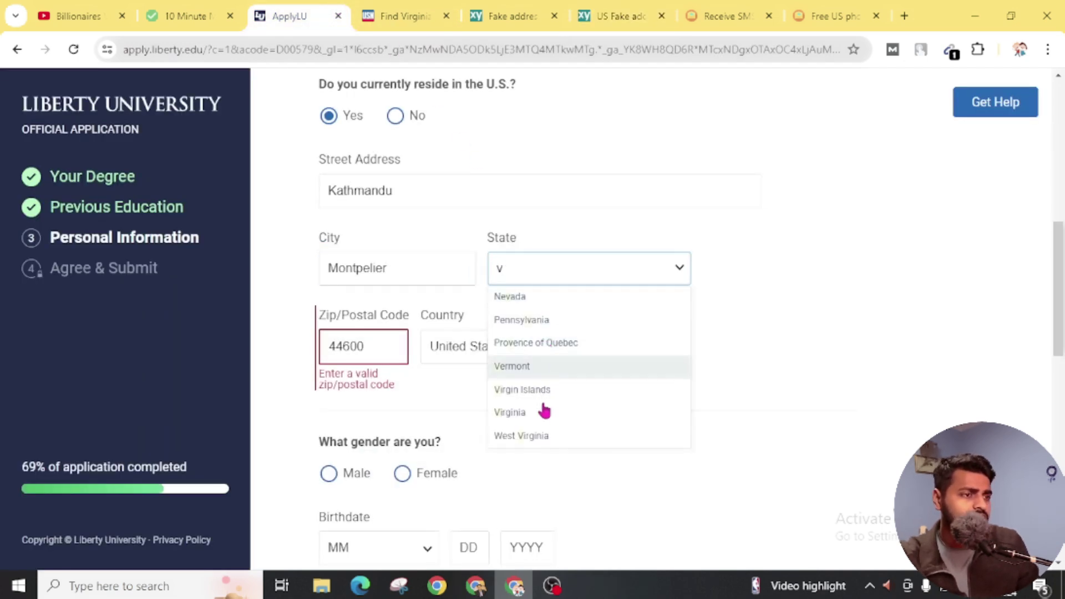
left_click(543, 415)
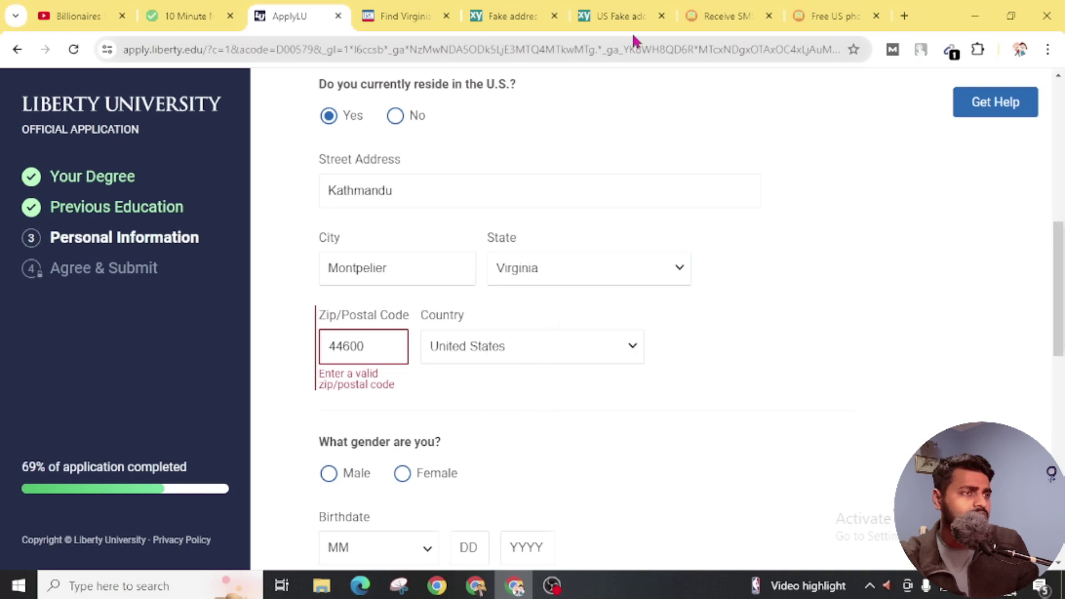
- Copy the postal code from the generated address and replace the Zip/Postal Code in the application with it
left_click(502, 10)
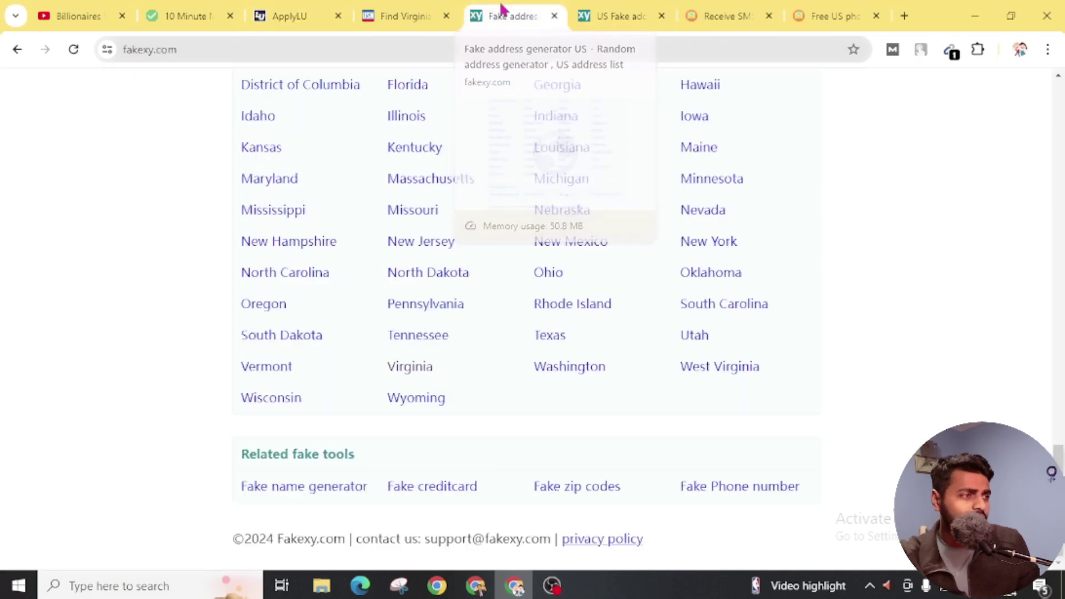
left_click(617, 7)
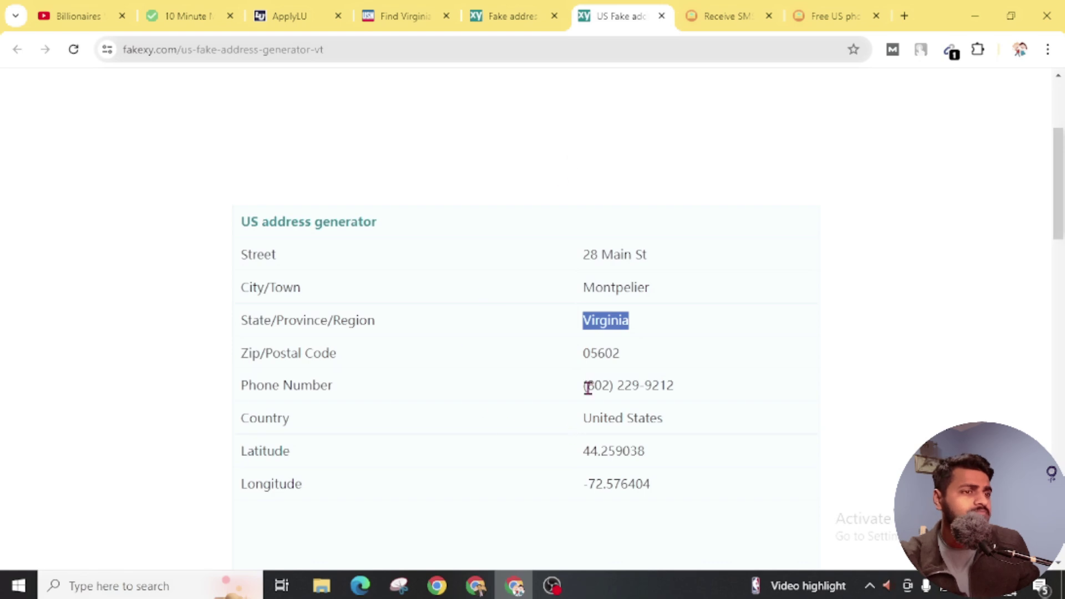
double_click(601, 353)
left_click(294, 17)
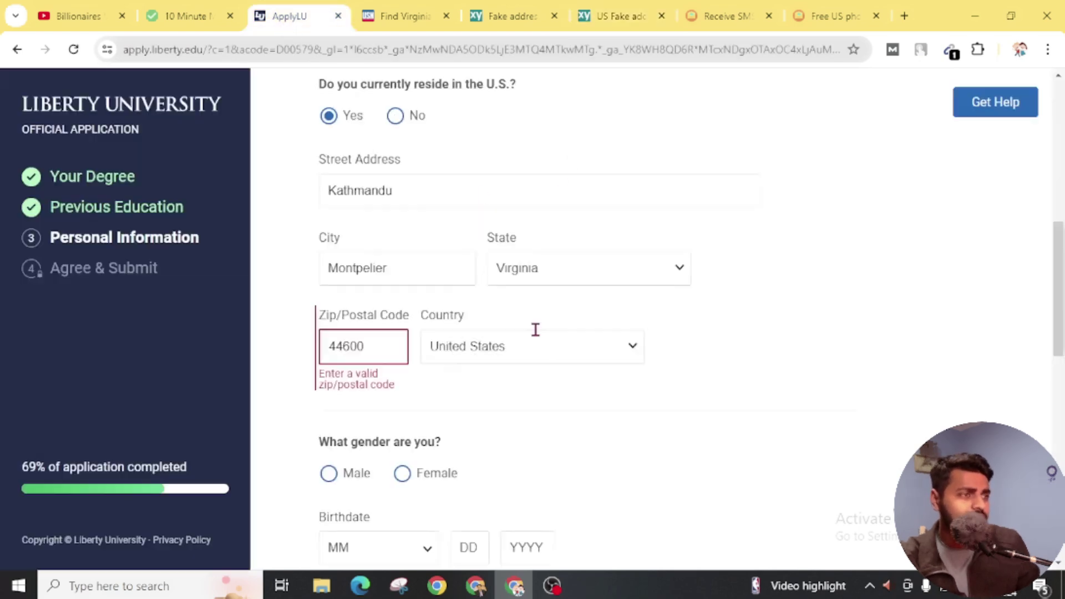
double_click(344, 346)
key("ctrl+v")
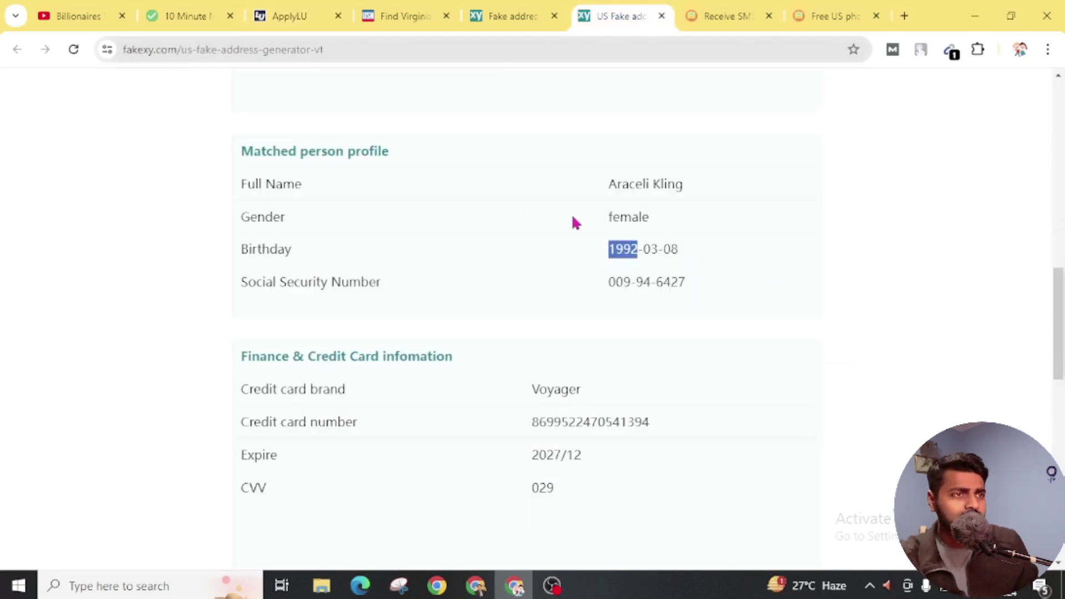
- Set the gender to Female, enter the birthdate from the Matched person profile, and select Asian under Race and Ethnicities
left_click_drag(598, 216, 682, 222)
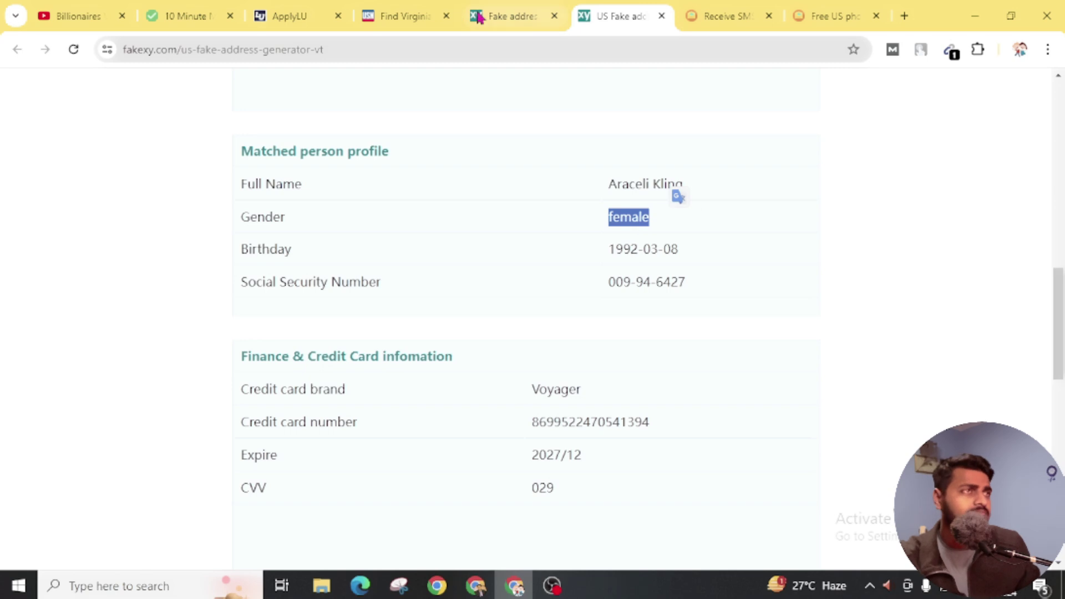
left_click(288, 15)
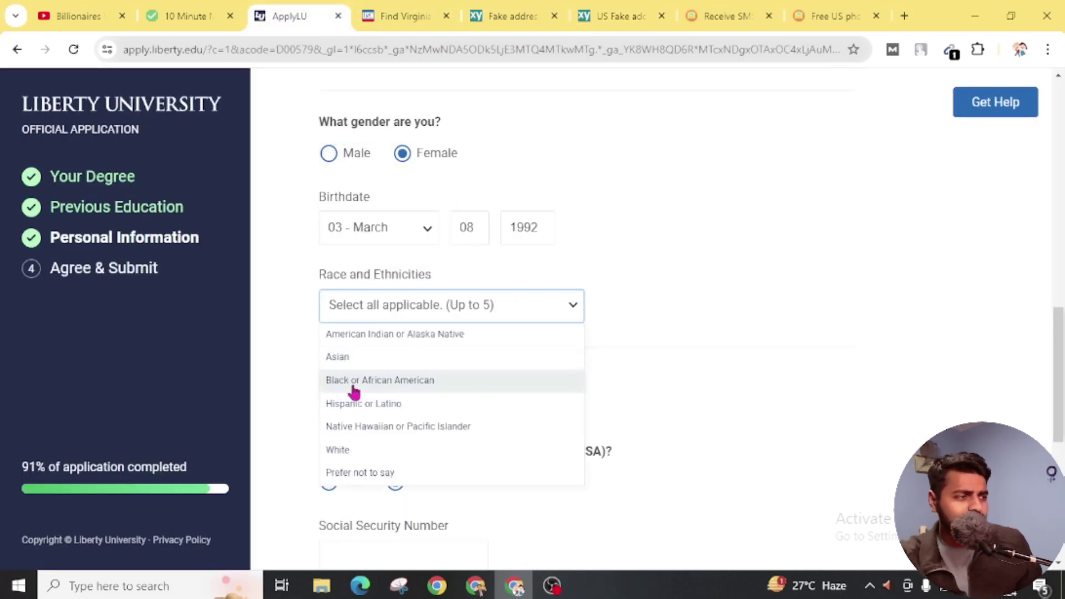
left_click(340, 357)
- Copy the Social Security Number from the Matched person profile and paste it into the application's Social Security Number field
scroll(717, 371, "down", 4)
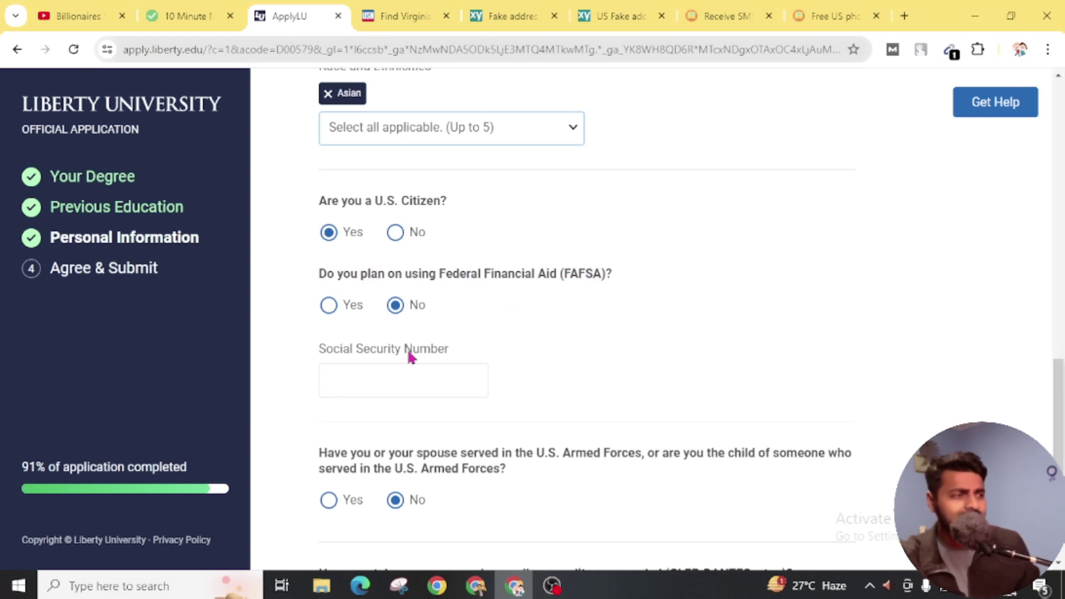
left_click(645, 7)
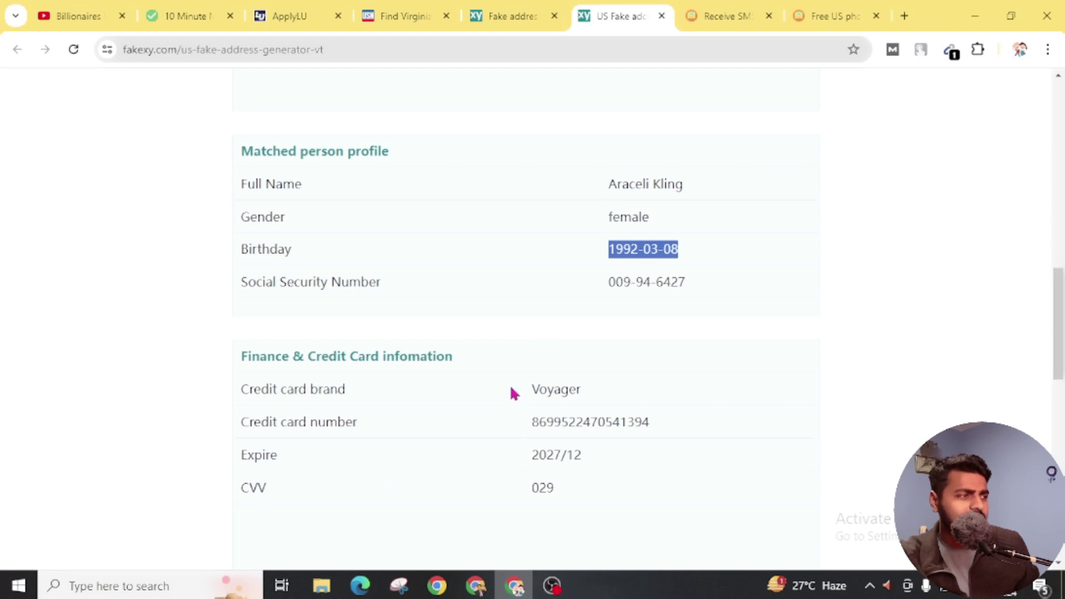
left_click_drag(770, 283, 583, 279)
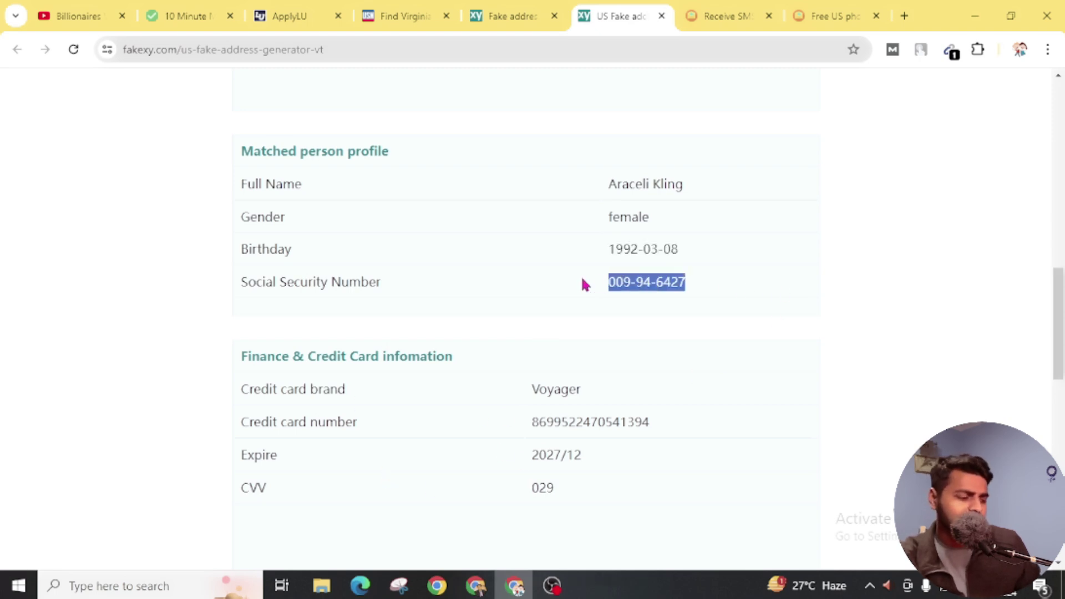
left_click(285, 16)
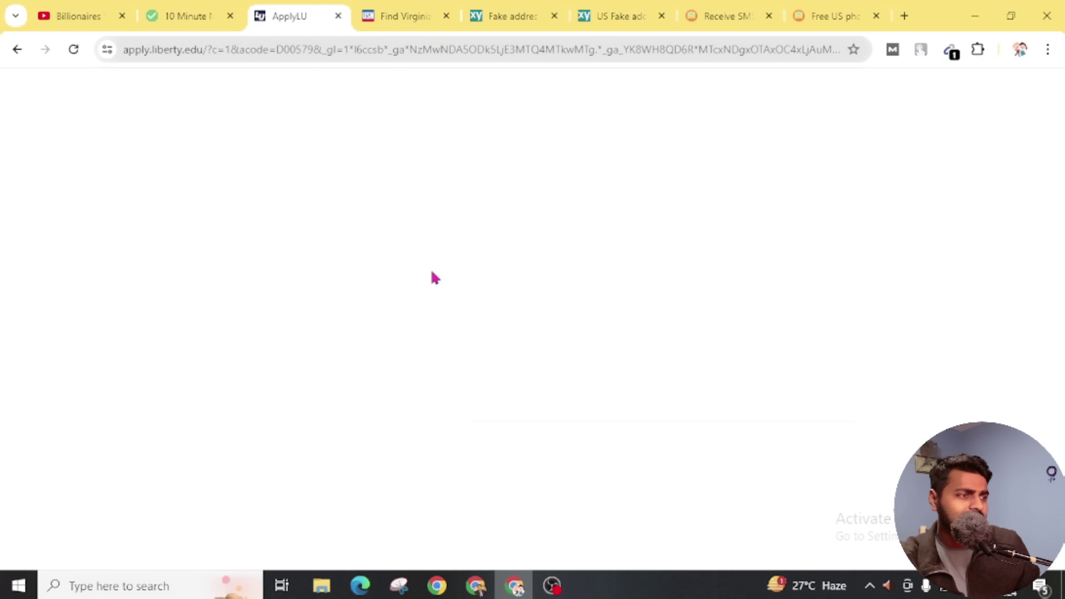
left_click(384, 377)
key("ctrl+v")
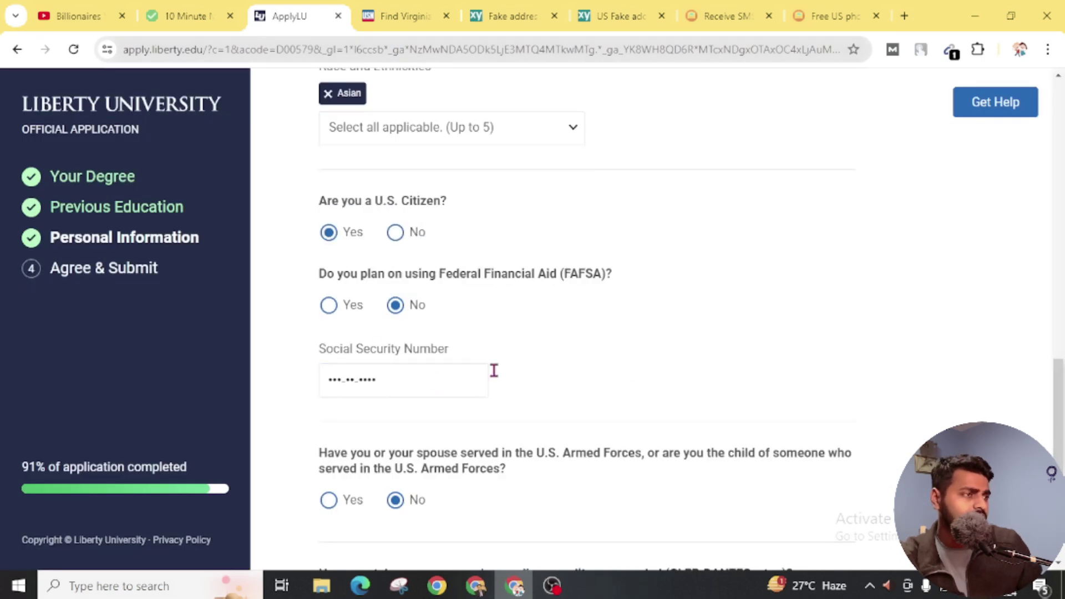
- Review the remaining Personal Information questions, leave the optional licenses or certificates unselected, then save and continue to Agree & Submit
scroll(644, 355, "down", 4)
scroll(644, 346, "down", 1)
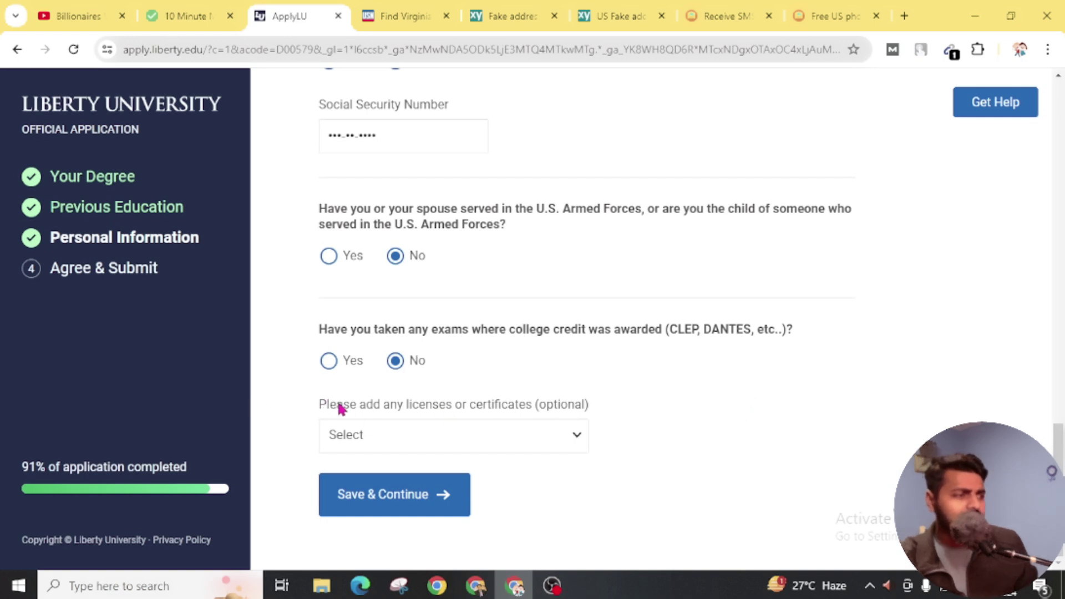
left_click_drag(340, 407, 641, 404)
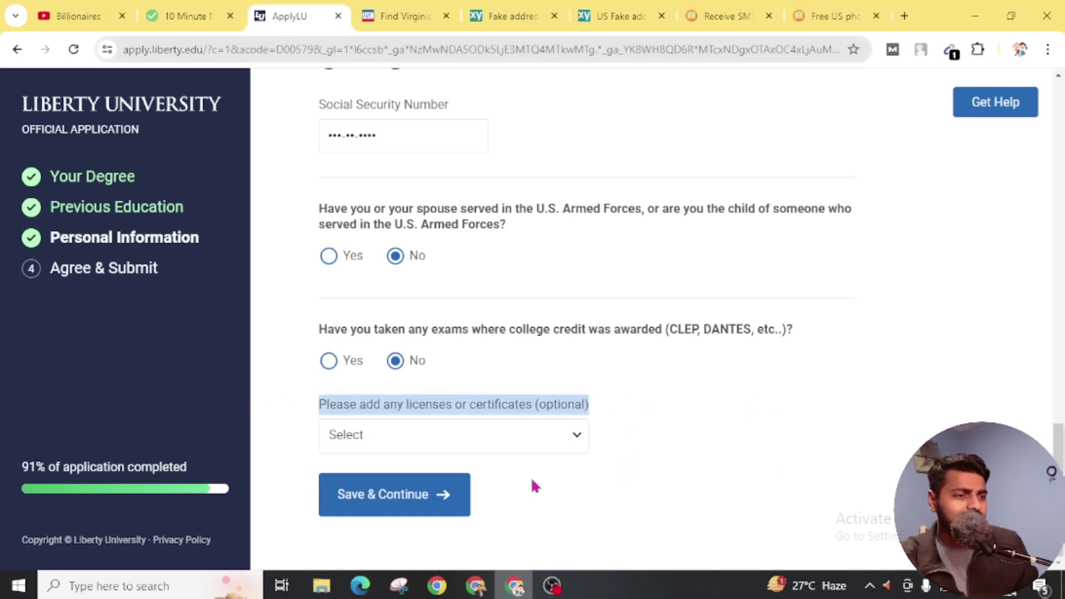
left_click(390, 496)
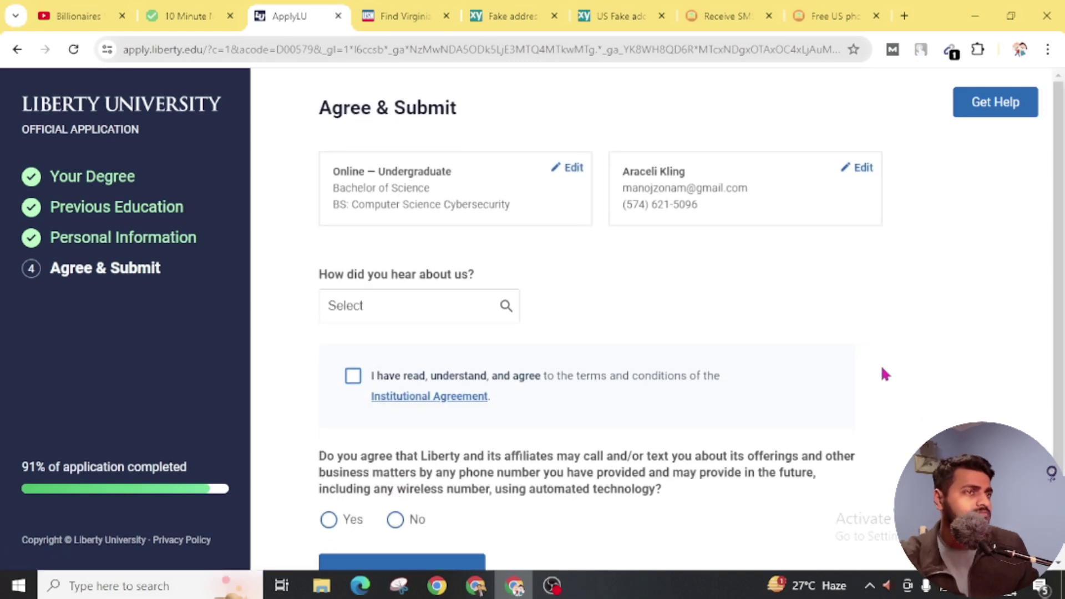
- Answer the application's "How did you hear about us?" question with Online Search
left_click_drag(304, 275, 552, 282)
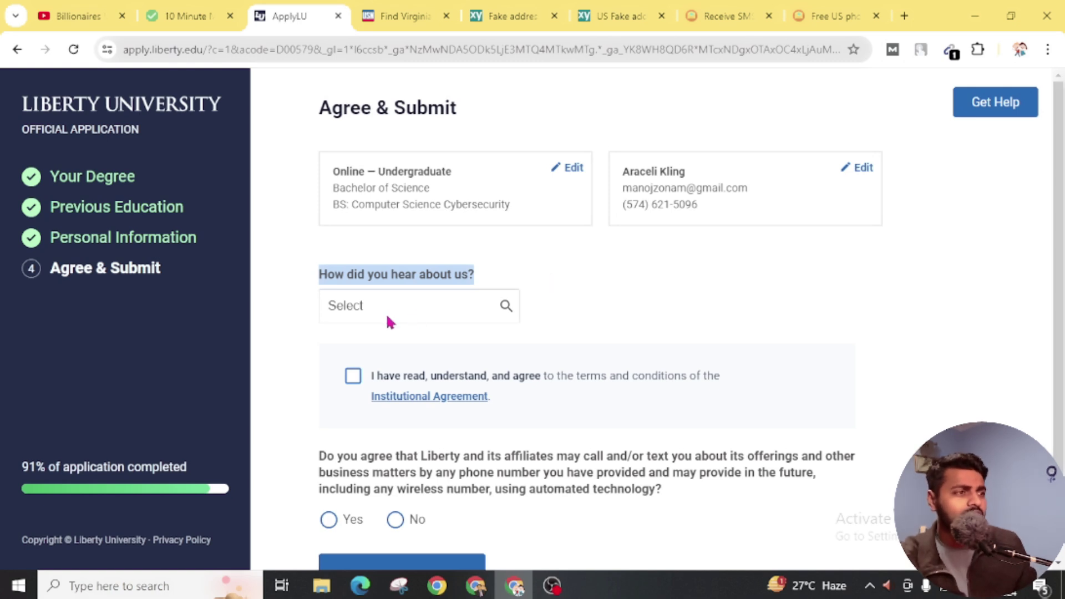
left_click(361, 307)
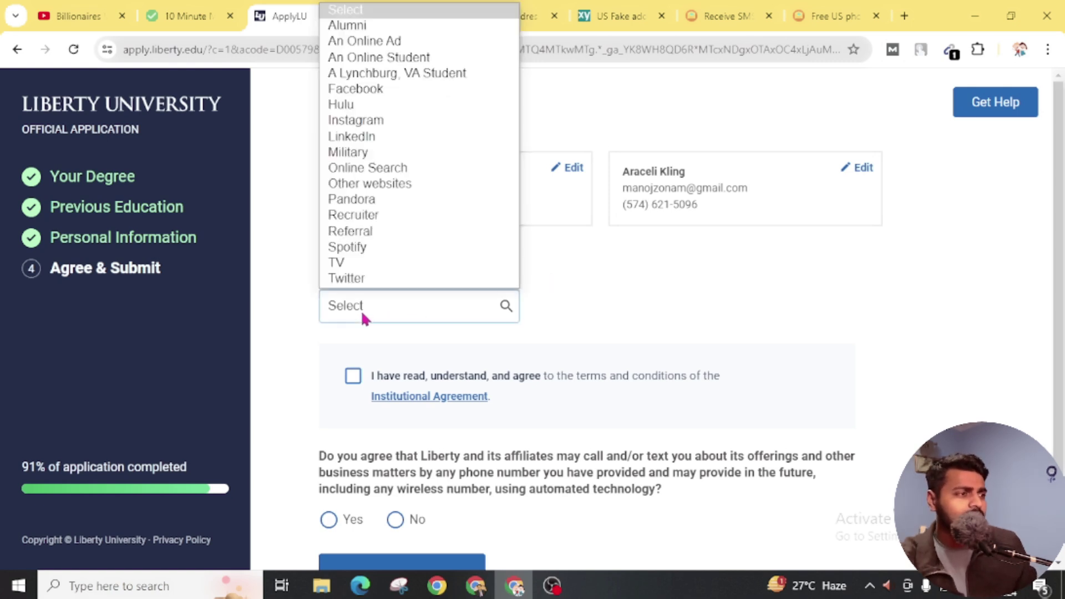
left_click(368, 168)
scroll(666, 333, "down", 1)
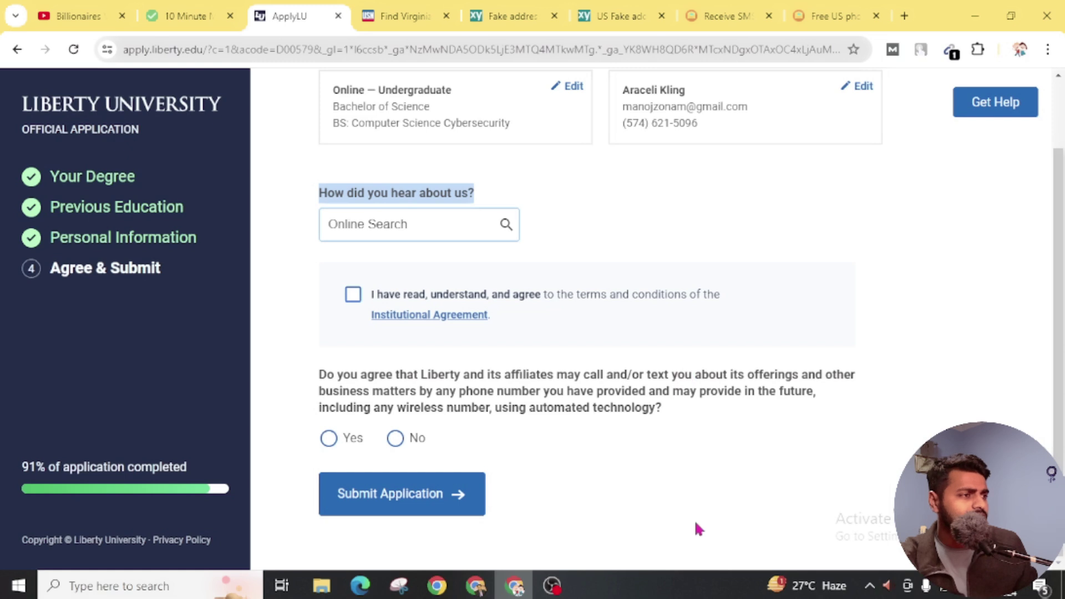
- Accept the Institutional Agreement, answer Yes to being contacted by phone or text, and submit the application
left_click(353, 295)
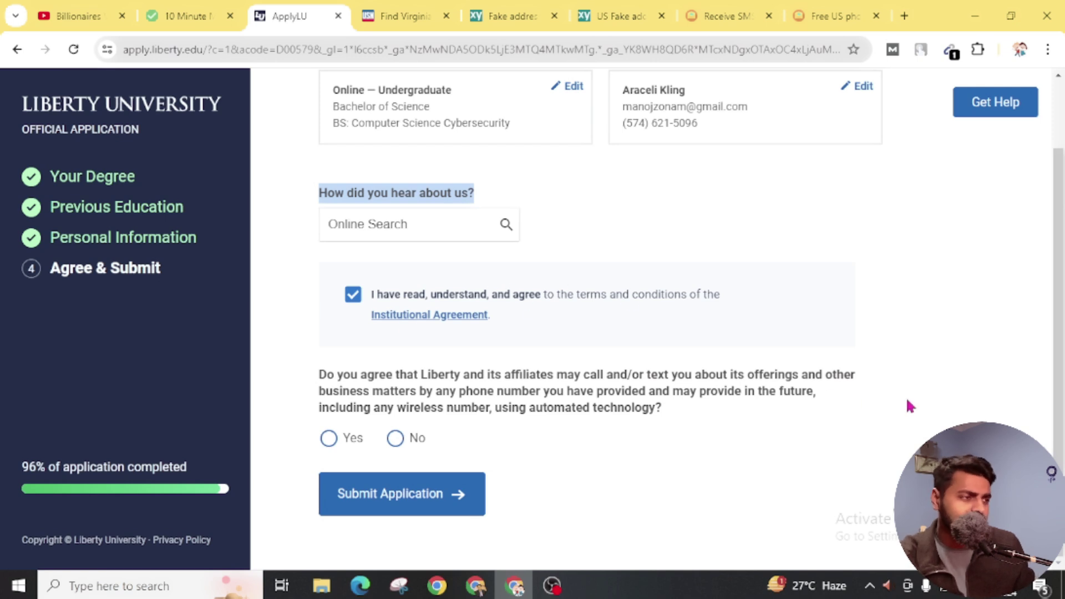
left_click(329, 439)
left_click(366, 496)
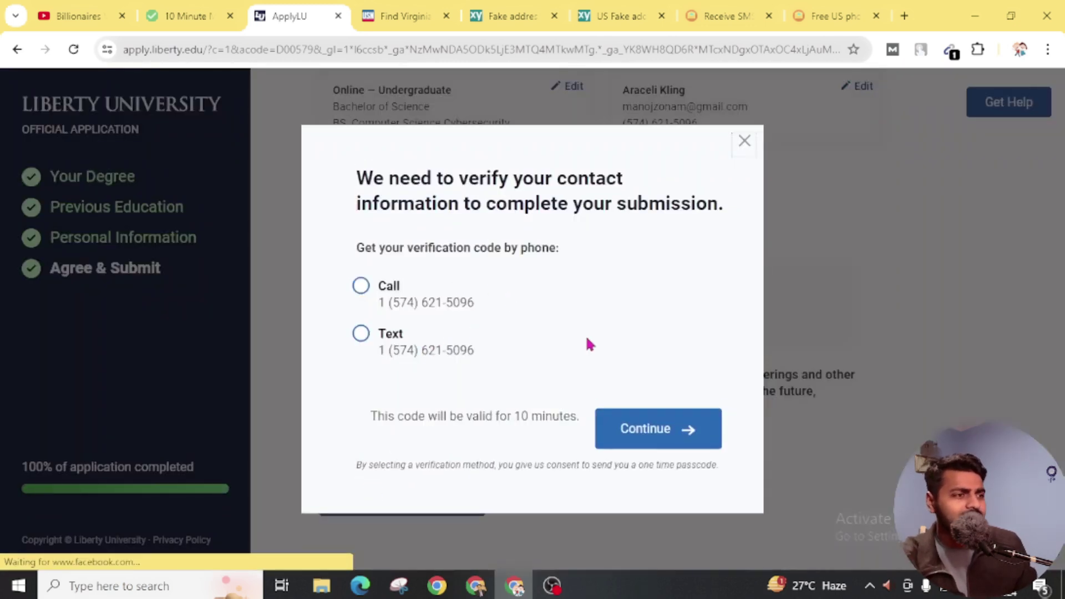
- Request the verification code by text and refresh the temporary phone number's messages on Receive-Sms-Free.cc to find it
left_click(360, 338)
left_click(650, 434)
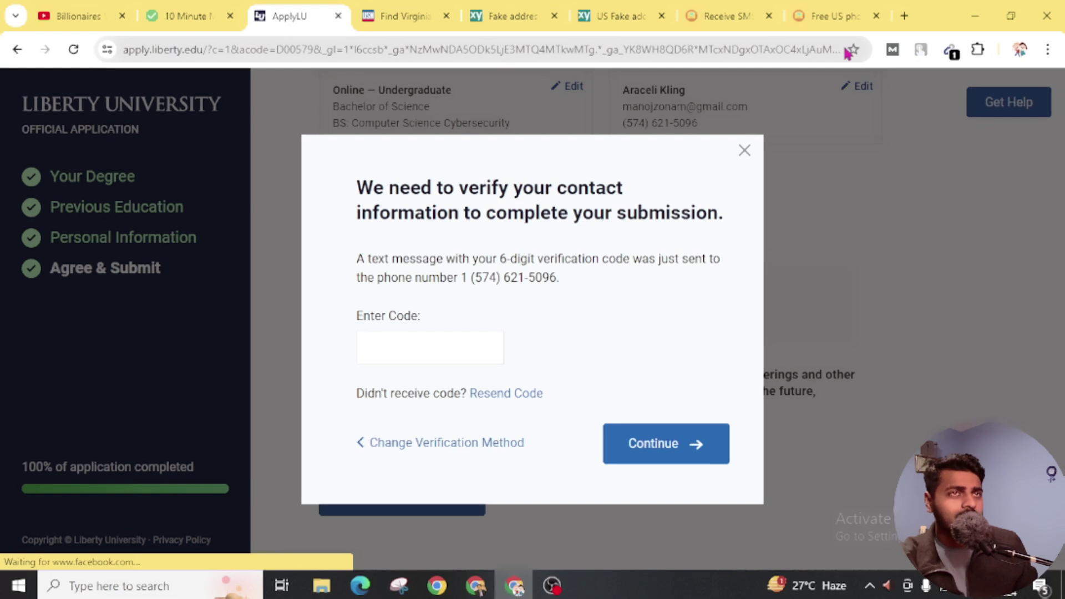
left_click(834, 16)
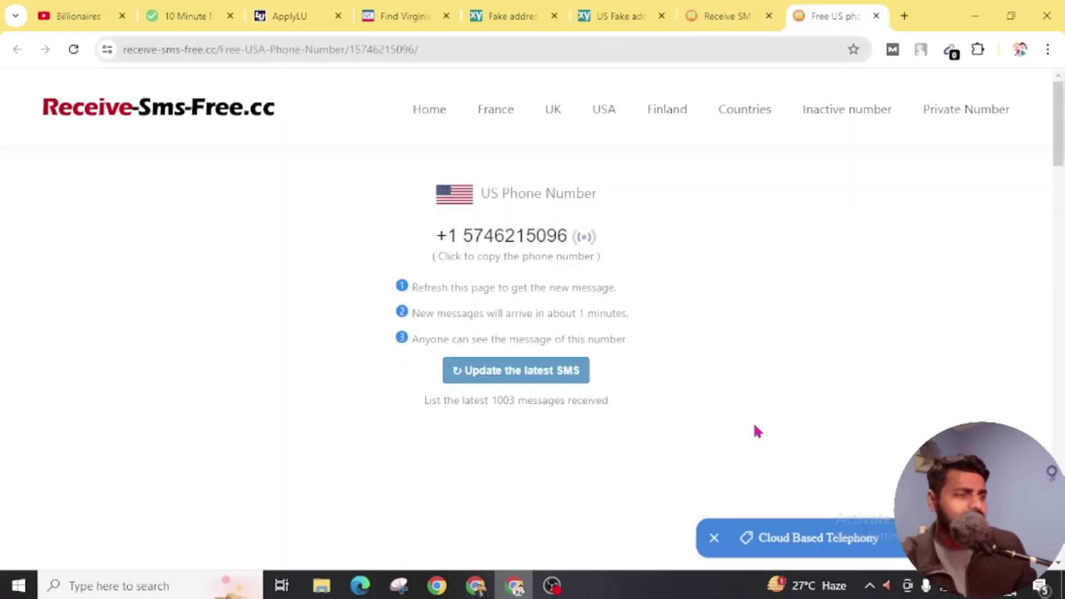
scroll(753, 421, "down", 5)
scroll(727, 358, "up", 2)
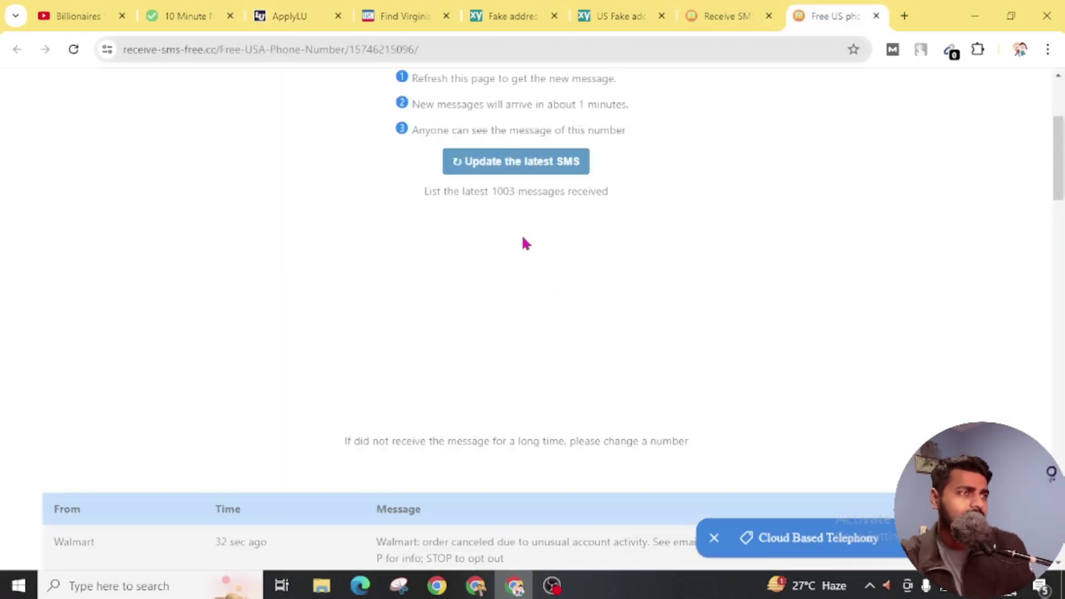
left_click(505, 166)
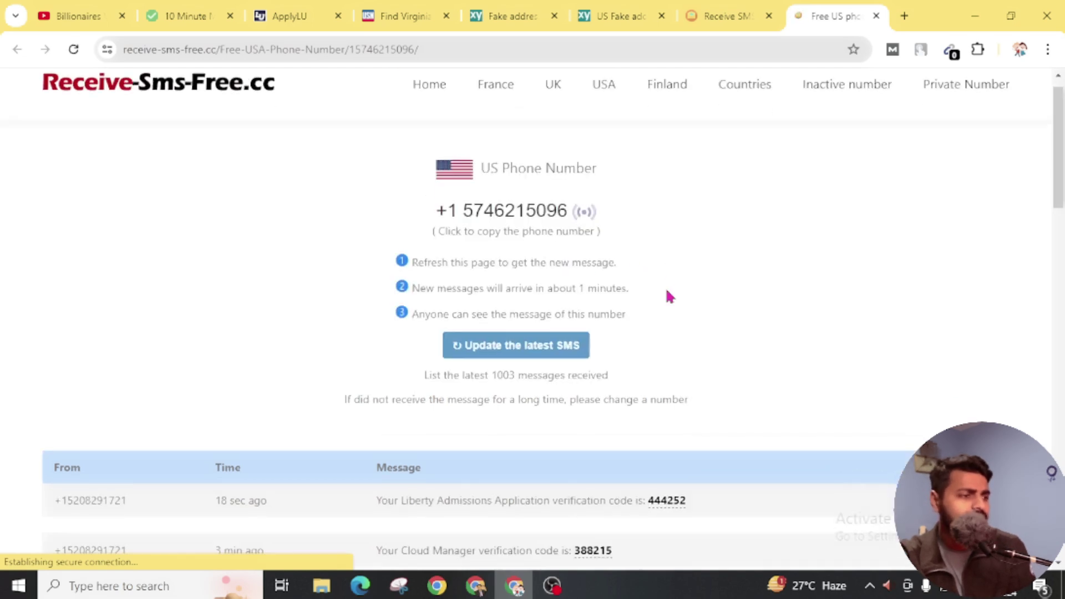
scroll(669, 297, "down", 3)
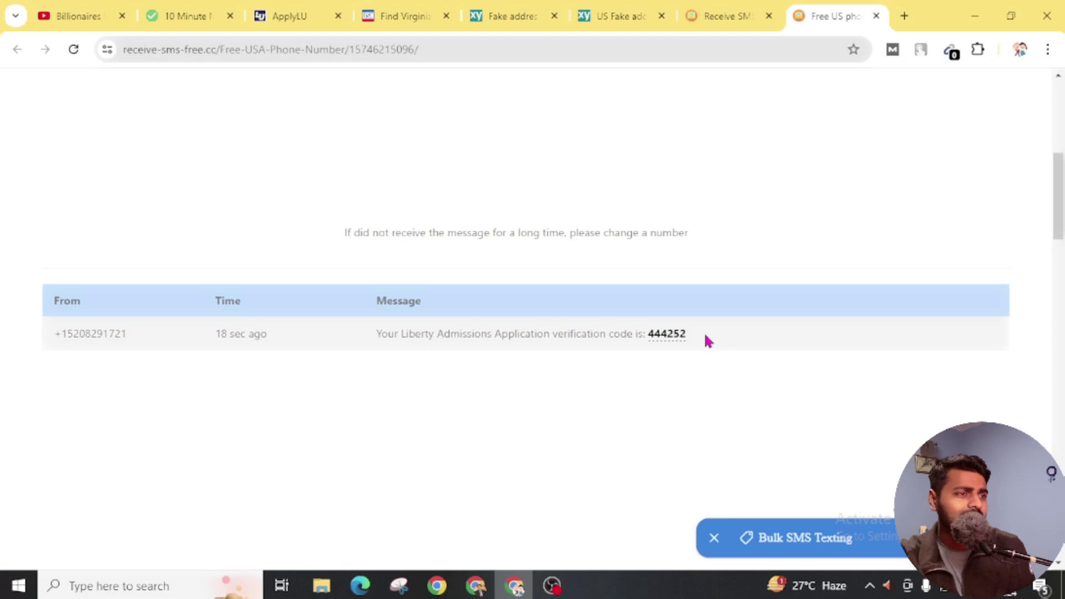
- Copy the Liberty Admissions verification code from the received message, paste it into the application's Enter Code field and continue
left_click_drag(704, 337, 650, 345)
key("ctrl+c")
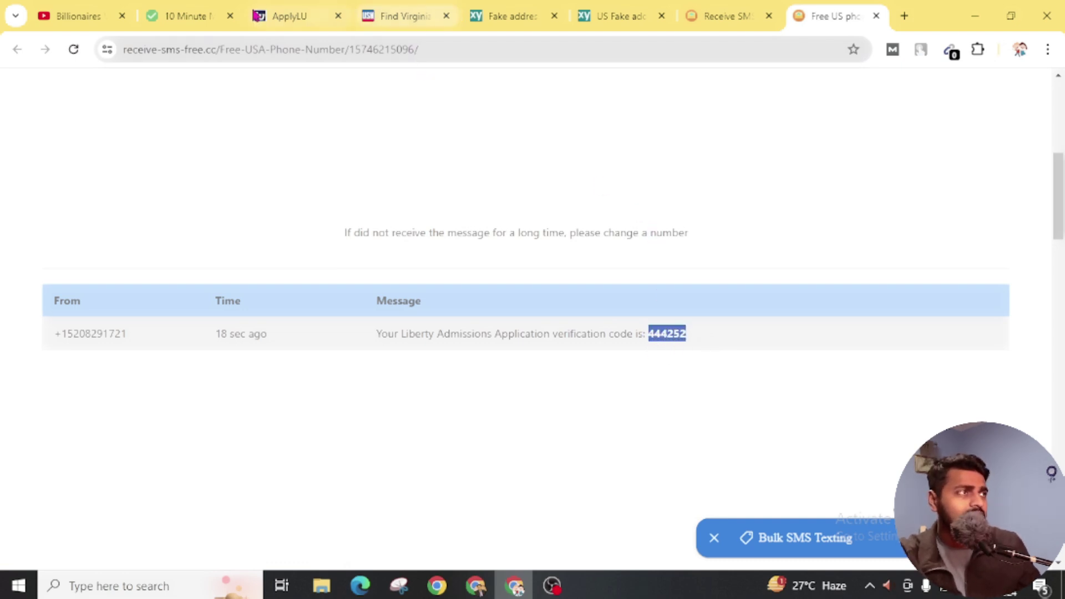
left_click(257, 18)
left_click(394, 356)
key("ctrl+v")
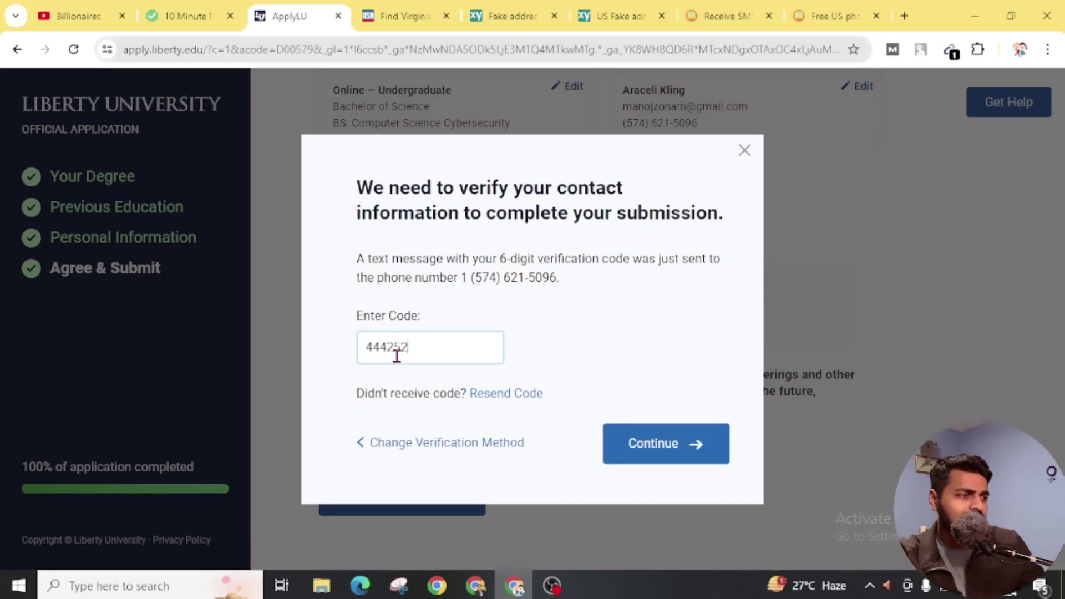
left_click(654, 452)
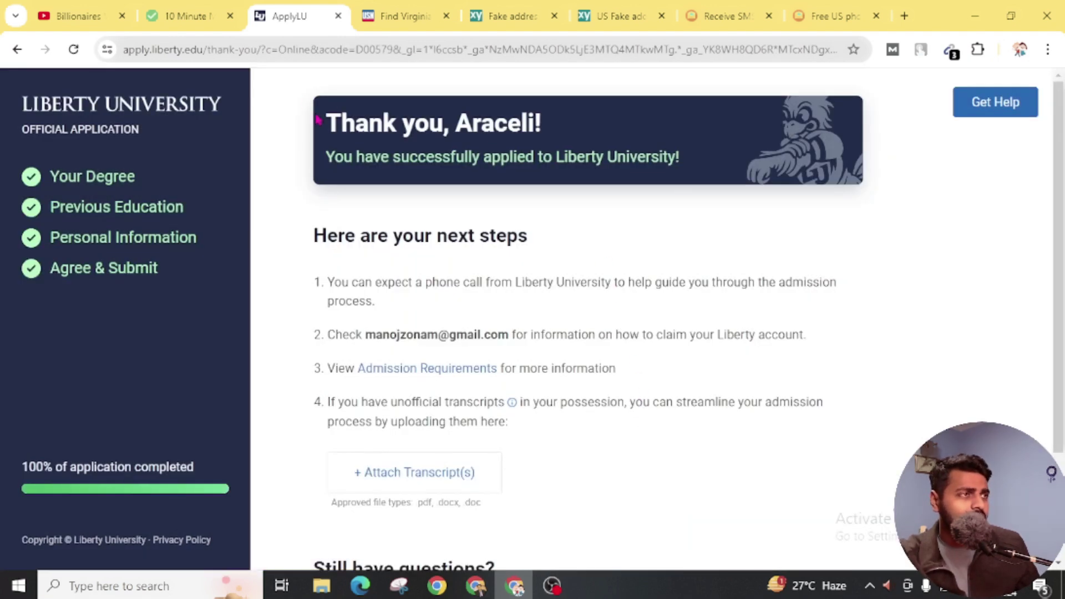
- Review the application's confirmation page and check the Gmail inbox and the 10 Minutes Email mailbox for messages
left_click_drag(326, 157, 688, 180)
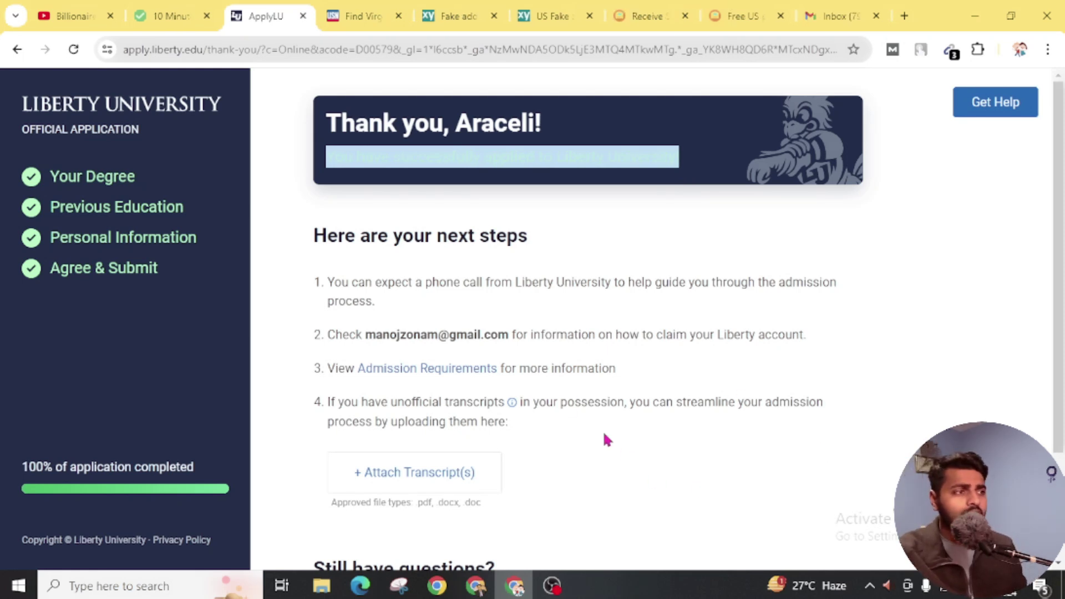
left_click(687, 244)
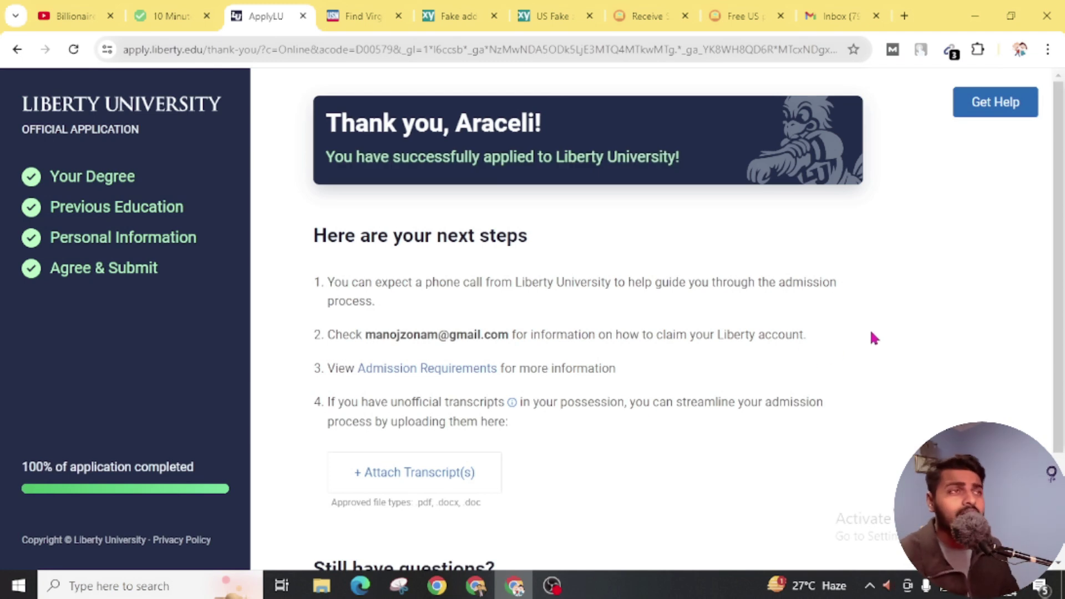
left_click(831, 16)
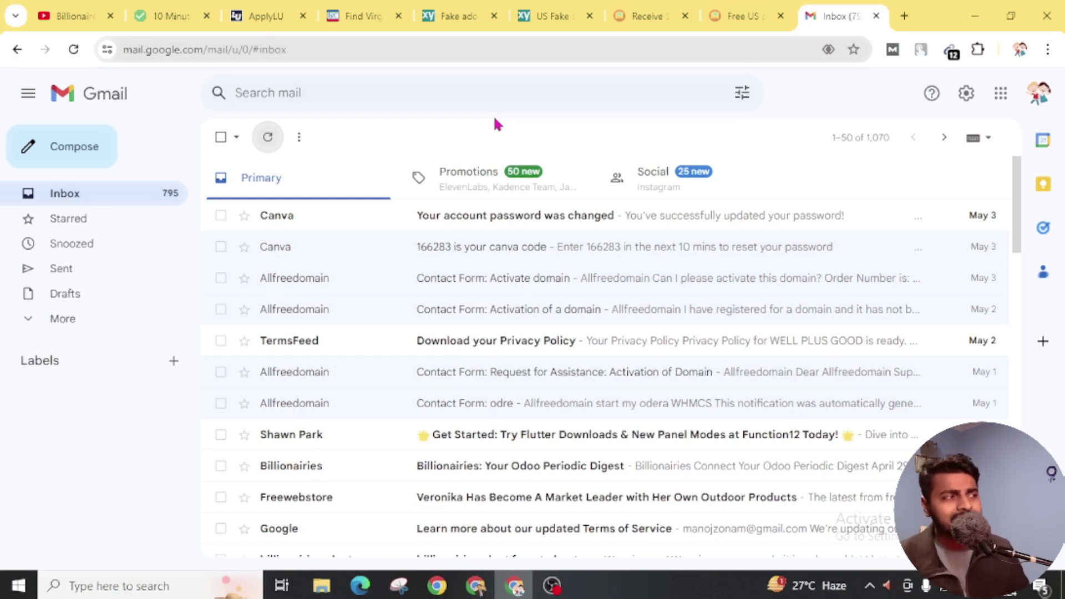
left_click(167, 21)
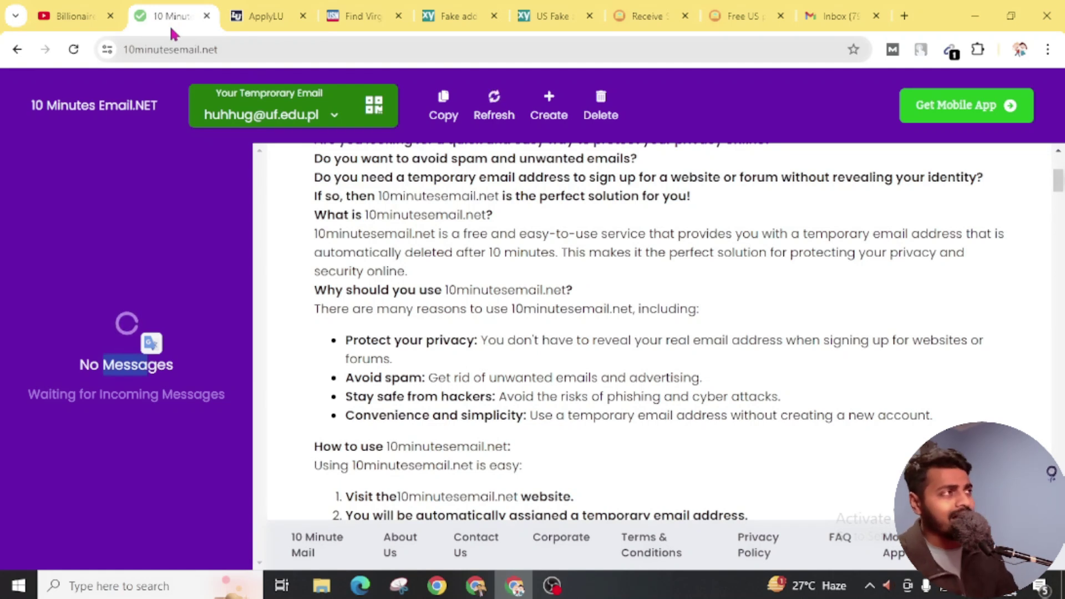
- Look through the latest videos on the Billionaires Vision YouTube channel
left_click(61, 8)
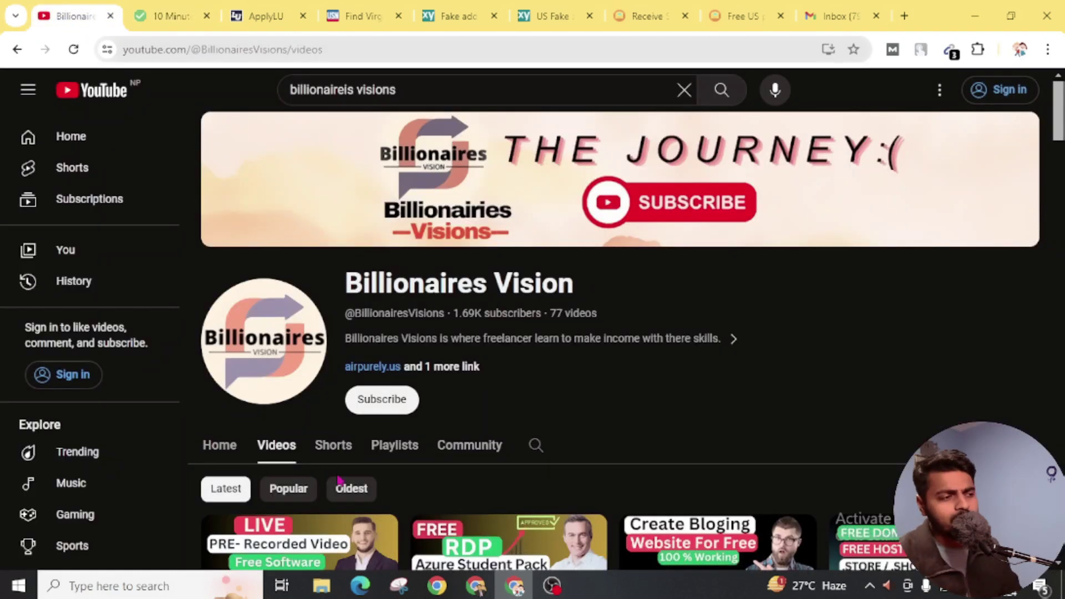
scroll(601, 448, "down", 3)
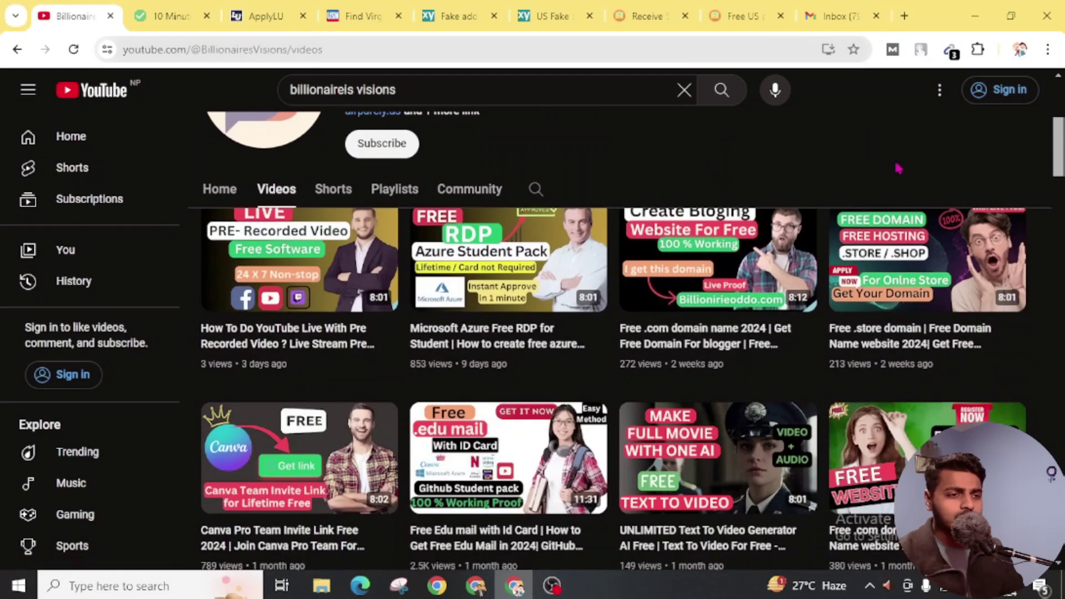
mouse_move(488, 474)
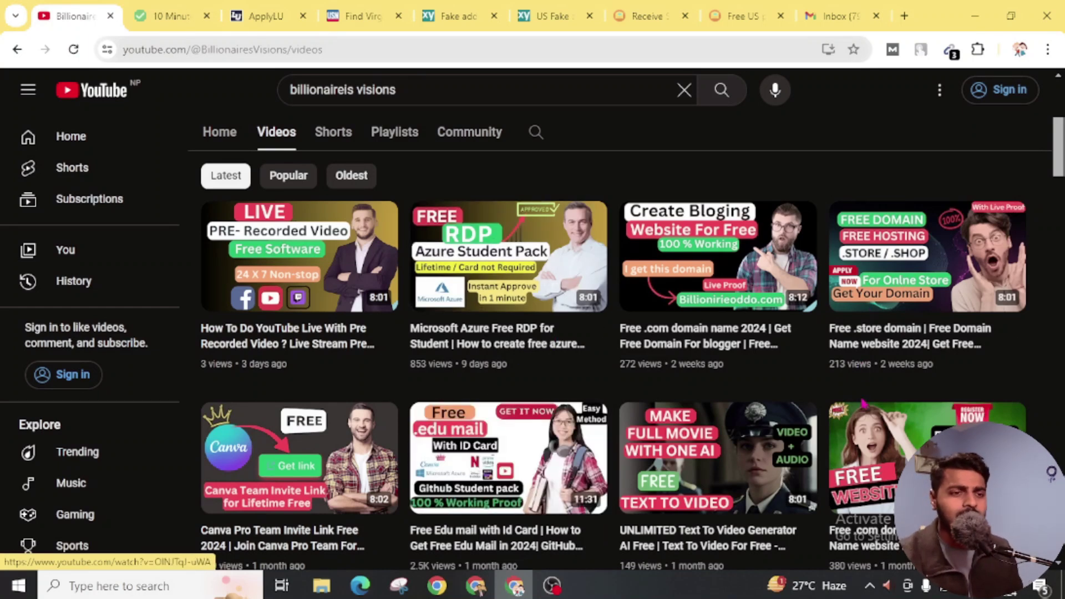
scroll(610, 361, "down", 3)
mouse_move(507, 449)
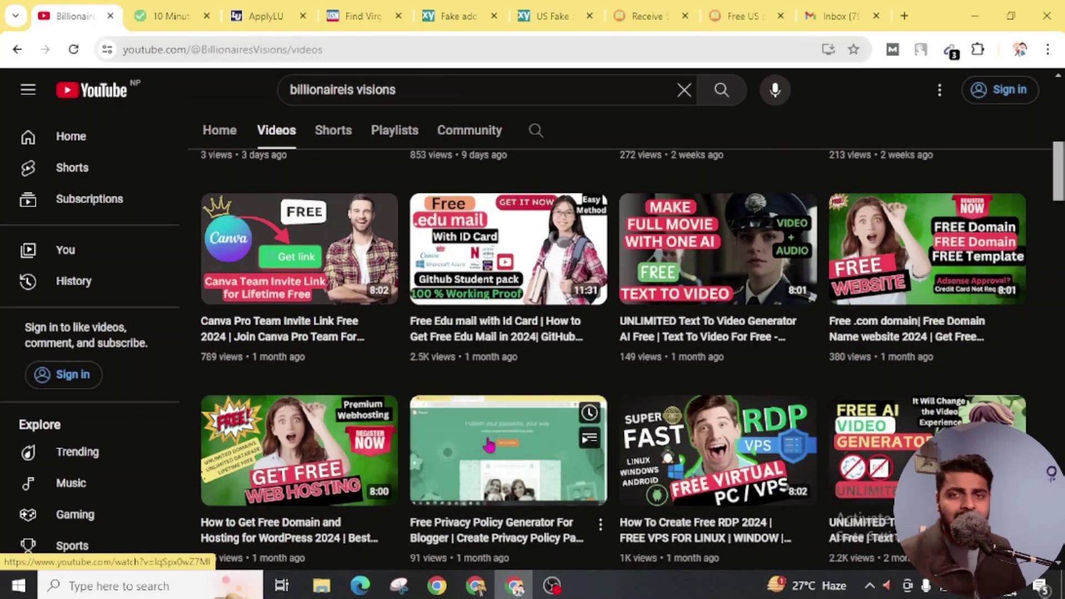
scroll(521, 463, "up", 8)
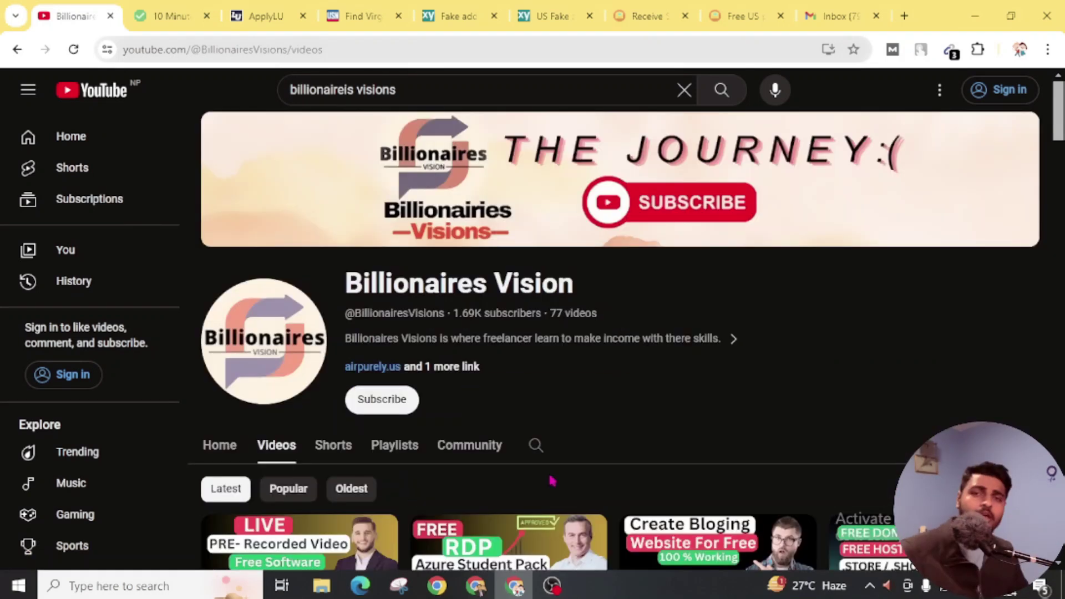